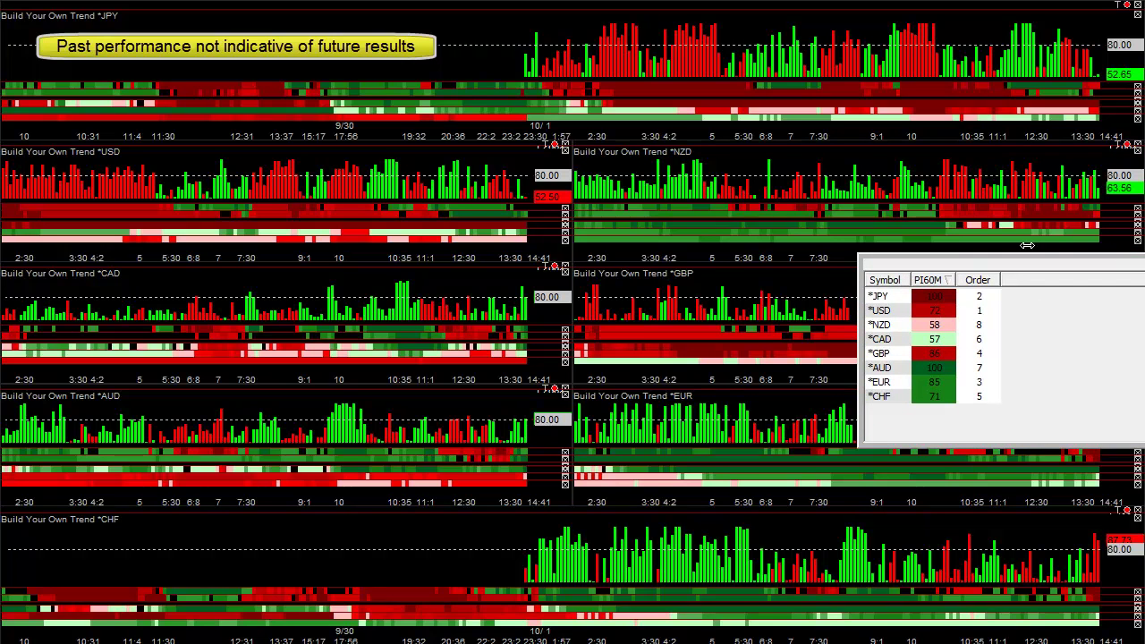
# Step: Sort the currency list by PI60M so the strongest currency comes first and the weakest last
pyautogui.click(922, 283)
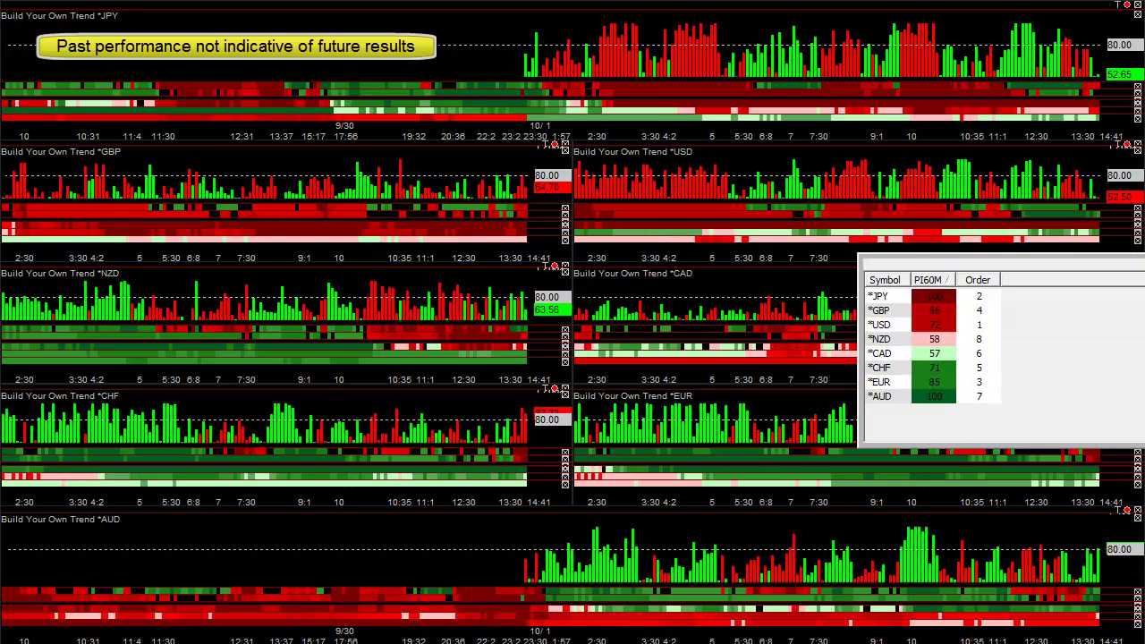
pyautogui.click(930, 280)
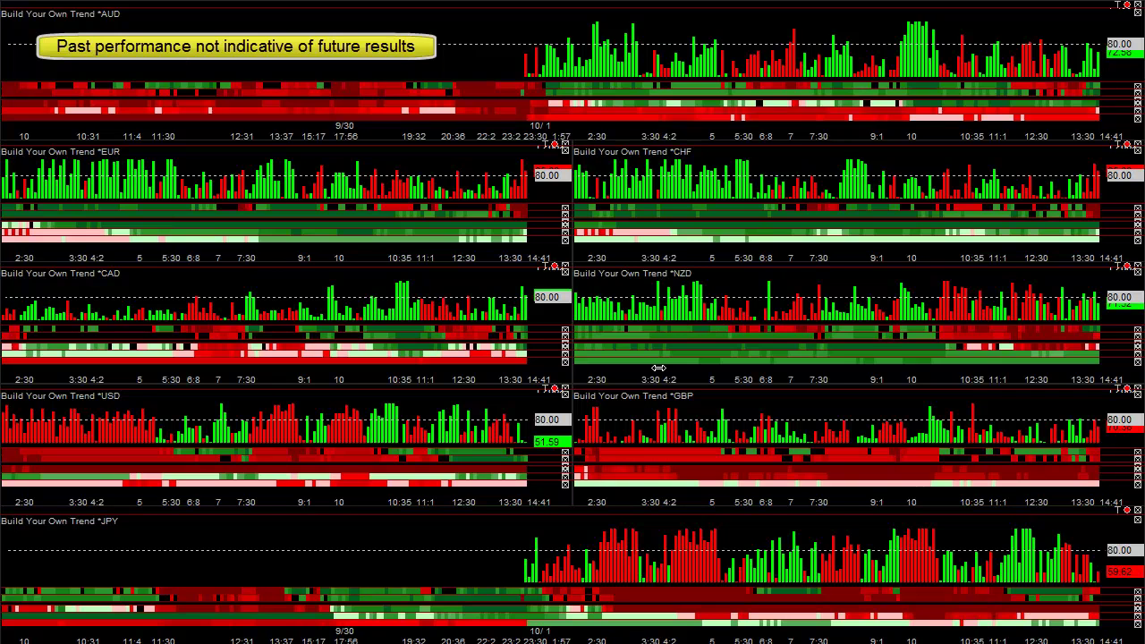
# Step: Move the NZDJPY 5R chart window back to its saved location
pyautogui.scroll(3, 650, 375)
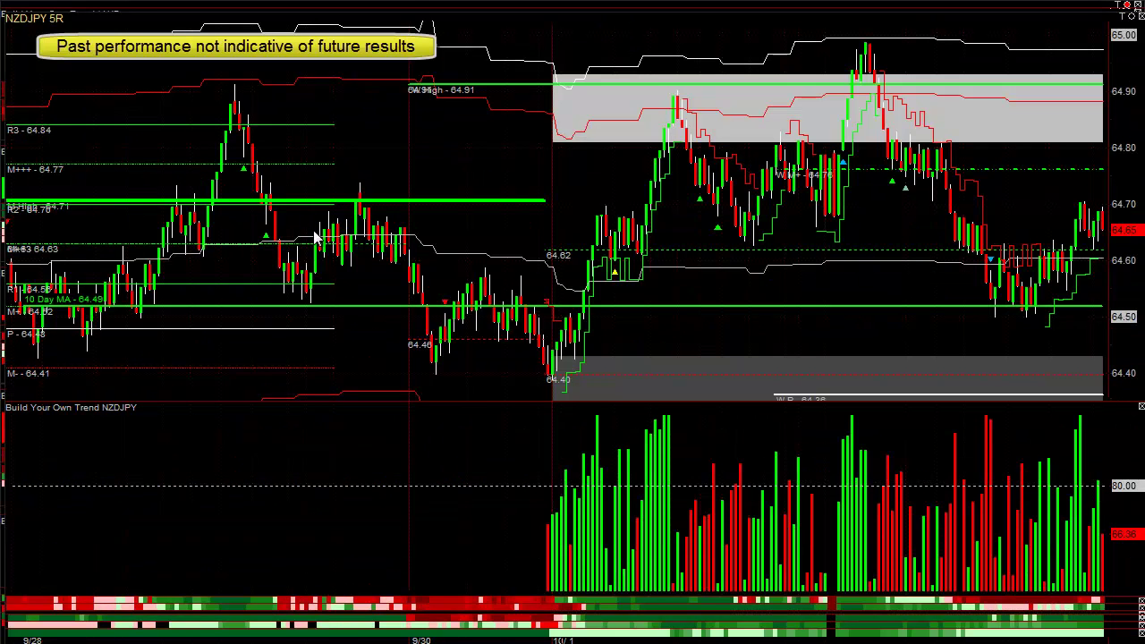
pyautogui.rightClick(313, 230)
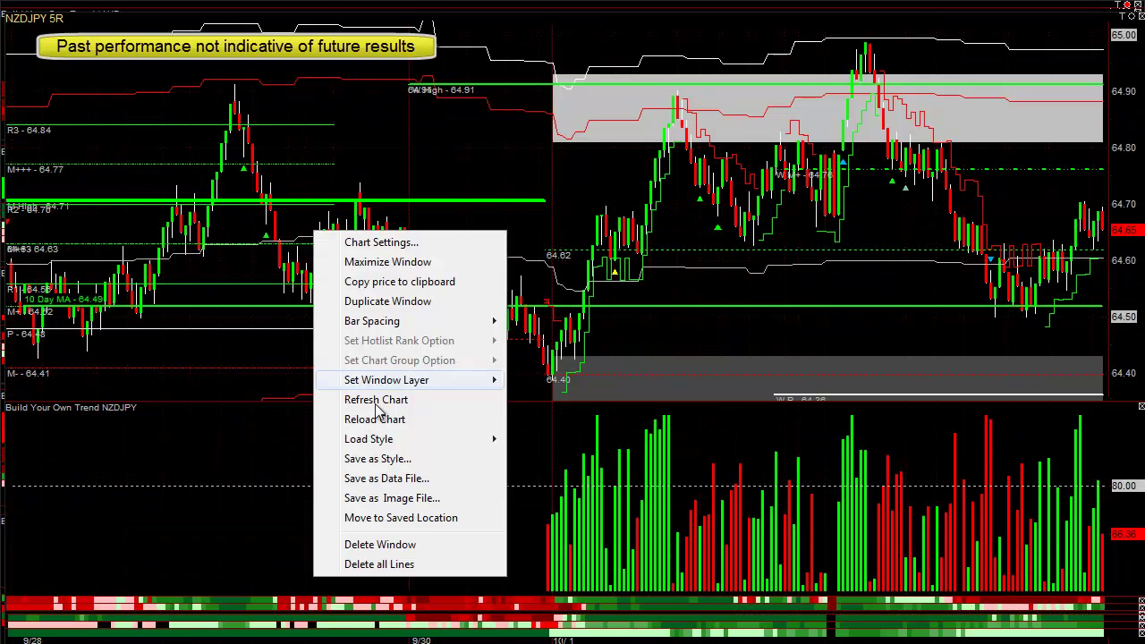
pyautogui.click(411, 522)
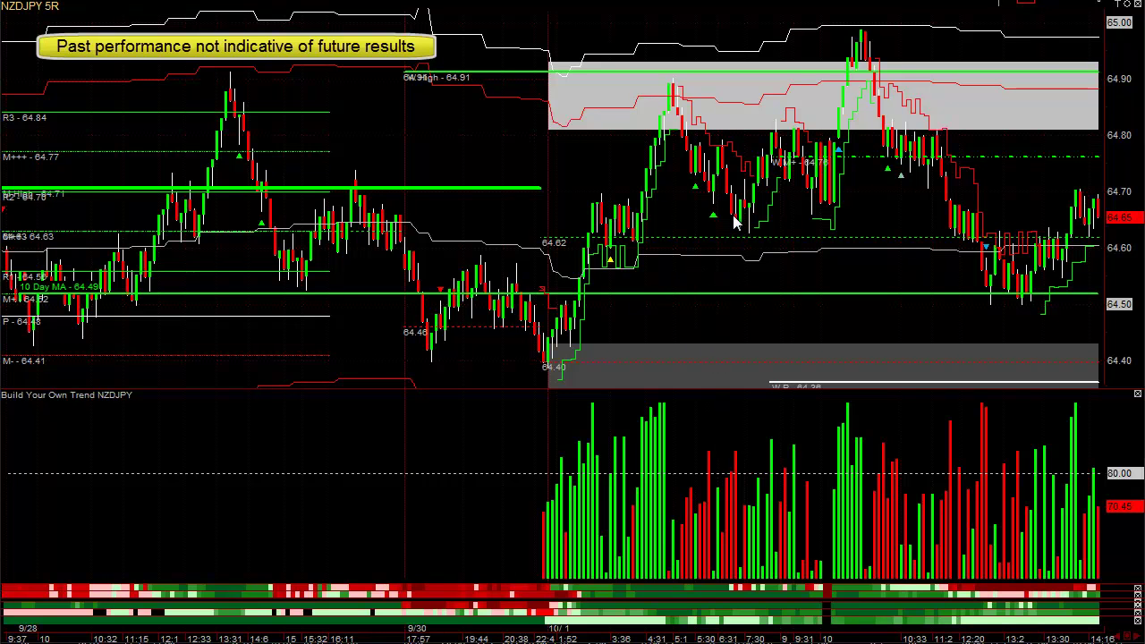
# Step: Mark the NZDJPY decline from the 64.90 high with a falling trend line and short horizontal lines near 64.70 at the lows
pyautogui.moveTo(671, 86); pyautogui.dragTo(717, 175)
pyautogui.click(712, 199)
pyautogui.moveTo(714, 208)
pyautogui.mouseDown()
pyautogui.moveTo(713, 191)
pyautogui.moveTo(706, 215)
pyautogui.mouseUp()
pyautogui.moveTo(715, 207)
pyautogui.mouseDown()
pyautogui.moveTo(714, 166)
pyautogui.moveTo(713, 210)
pyautogui.mouseUp()
pyautogui.moveTo(739, 197); pyautogui.dragTo(780, 198)
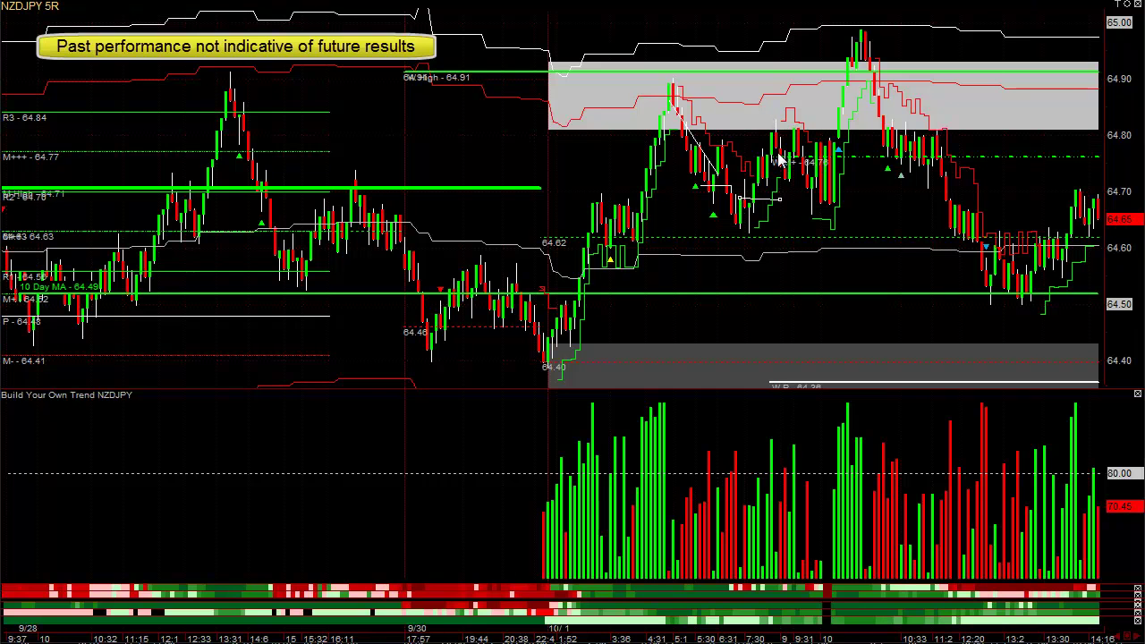
pyautogui.click(780, 158)
pyautogui.moveTo(780, 157); pyautogui.dragTo(758, 203)
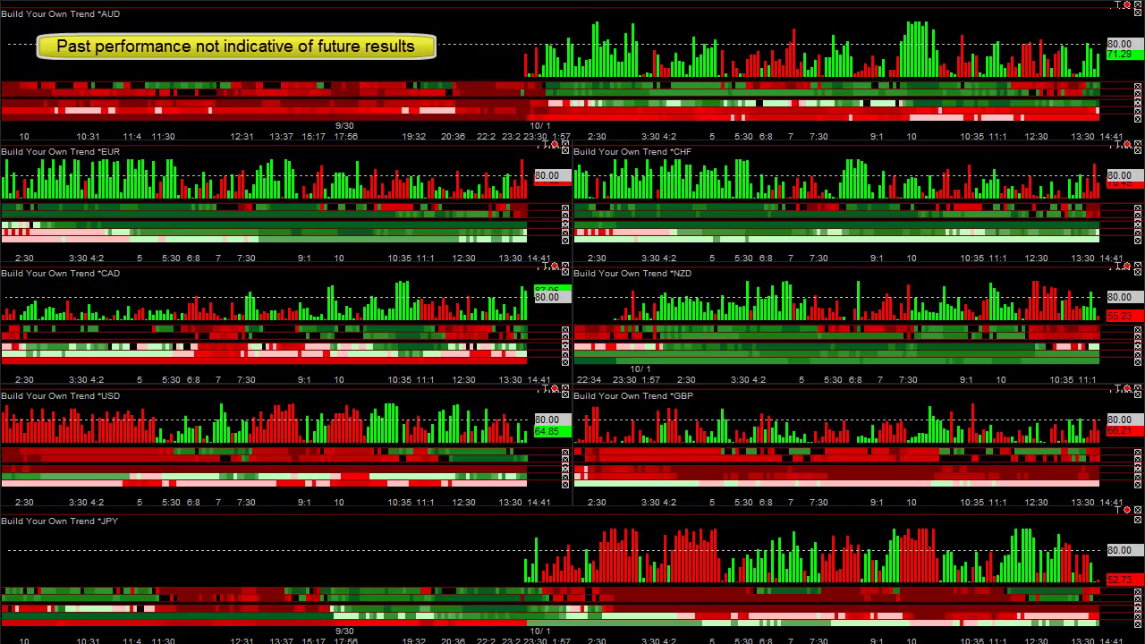
# Step: Create a 5-minute GBPNZD chart on window layer 7 and enlarge its window across the currency panels
pyautogui.hotkey('ctrl', 'n')
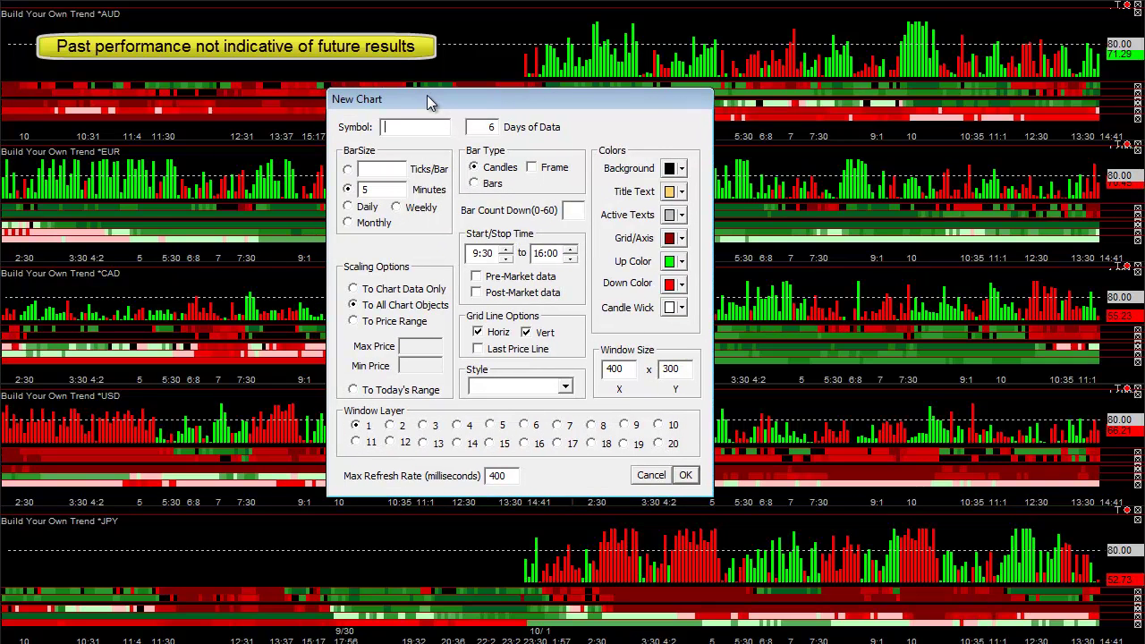
pyautogui.write('gbpnzd')
pyautogui.click(555, 426)
pyautogui.click(685, 474)
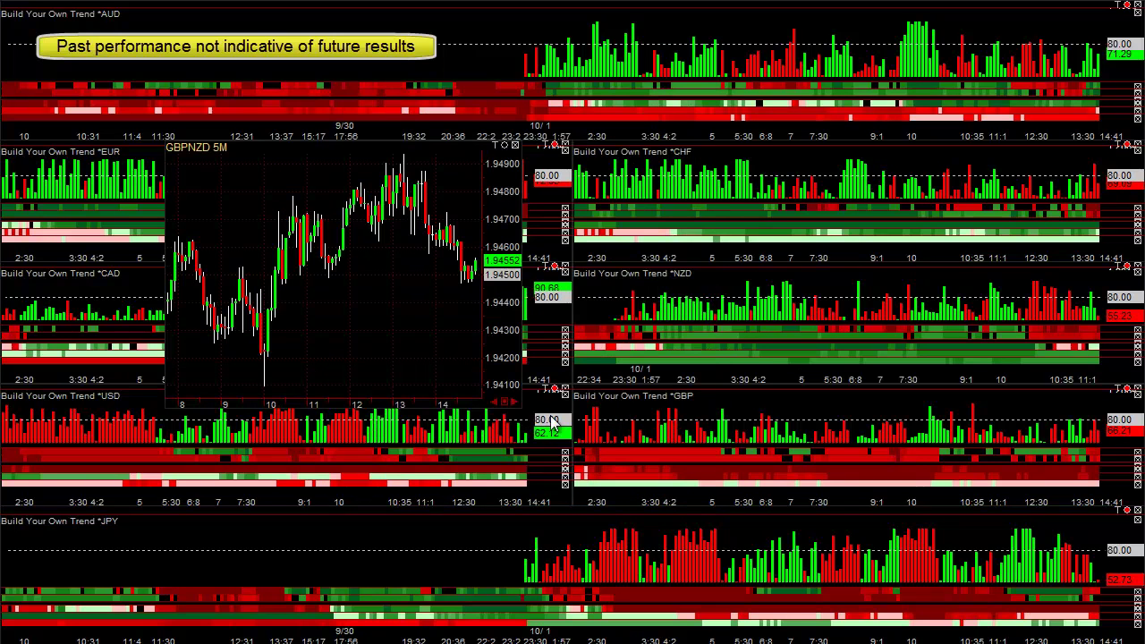
pyautogui.moveTo(523, 408); pyautogui.dragTo(1000, 476)
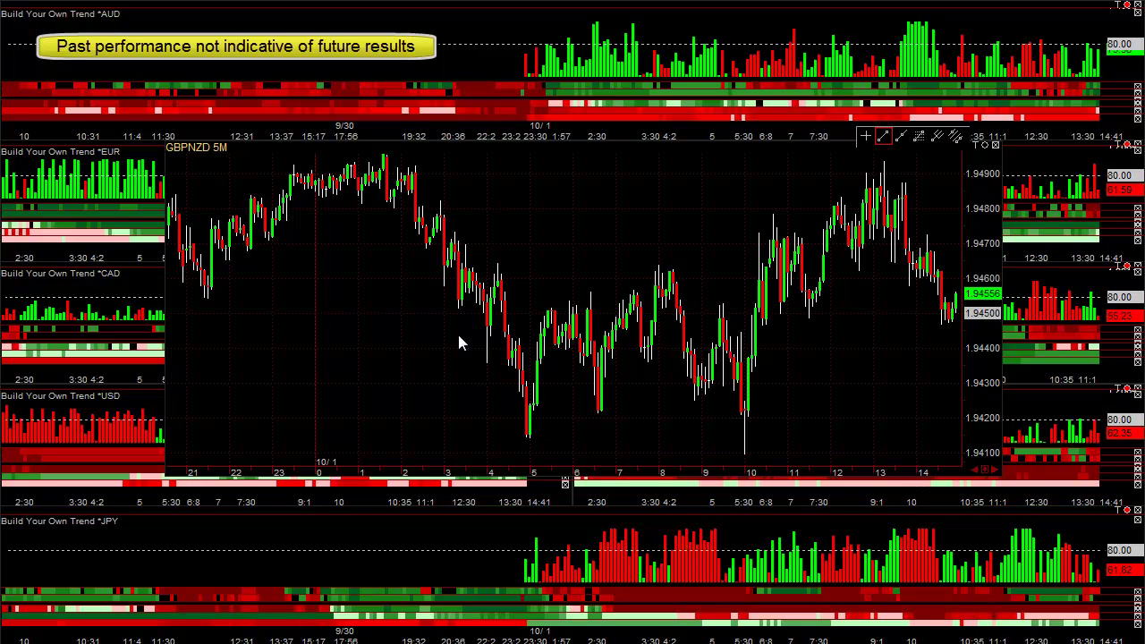
# Step: Draw two rising lines around the GBPNZD pullback near 3:00 and two horizontal lines at about 1.9439 and 1.9453 bounding the later consolidation
pyautogui.moveTo(422, 261); pyautogui.dragTo(457, 209)
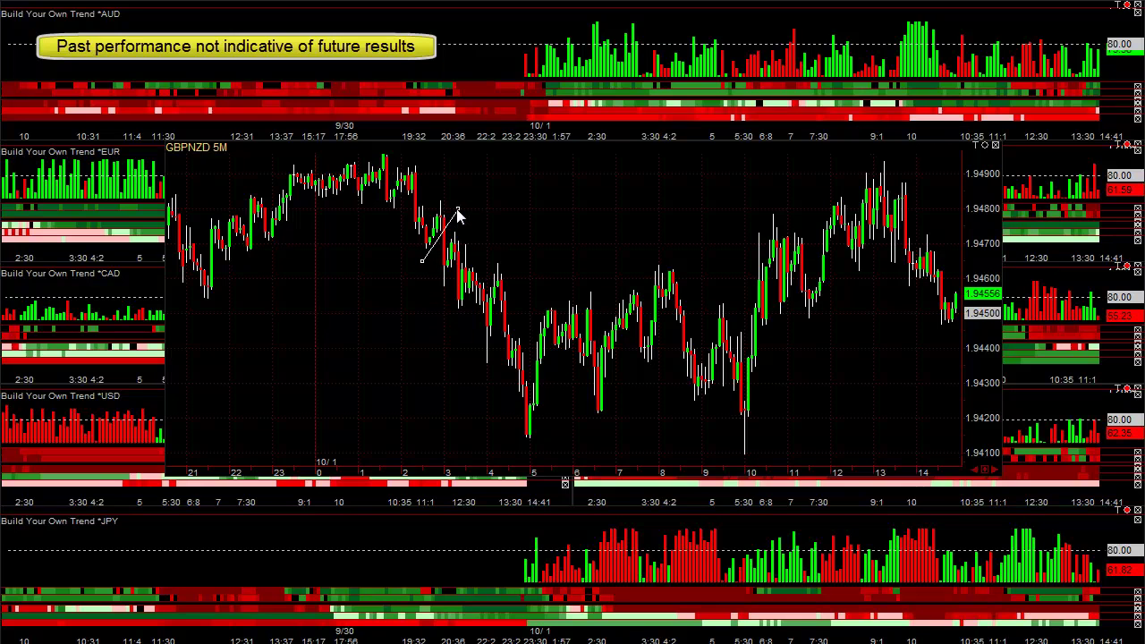
pyautogui.moveTo(441, 291); pyautogui.dragTo(464, 231)
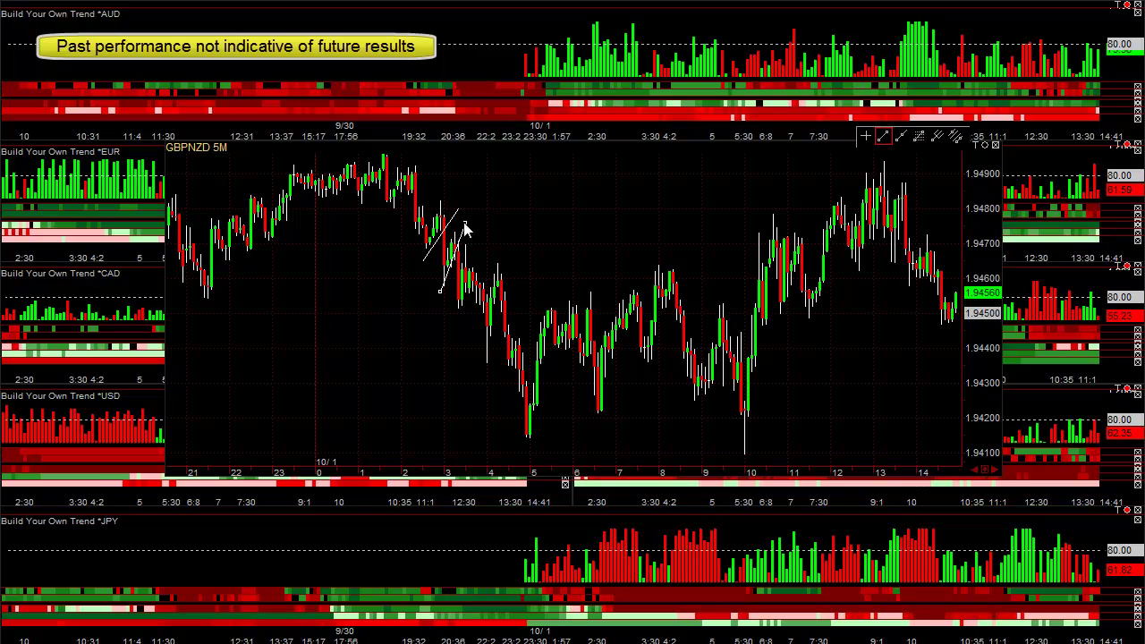
pyautogui.moveTo(522, 353); pyautogui.dragTo(592, 354)
pyautogui.moveTo(536, 305); pyautogui.dragTo(602, 305)
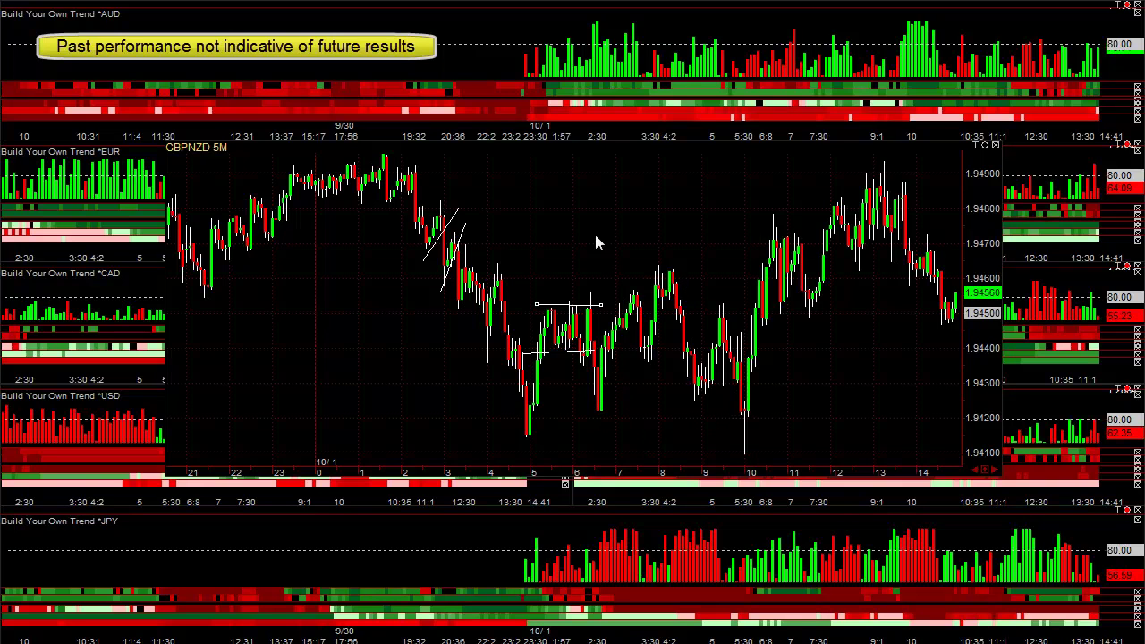
# Step: Change the GBPNZD chart's bar interval to 5R
pyautogui.click(549, 183)
pyautogui.press('5')
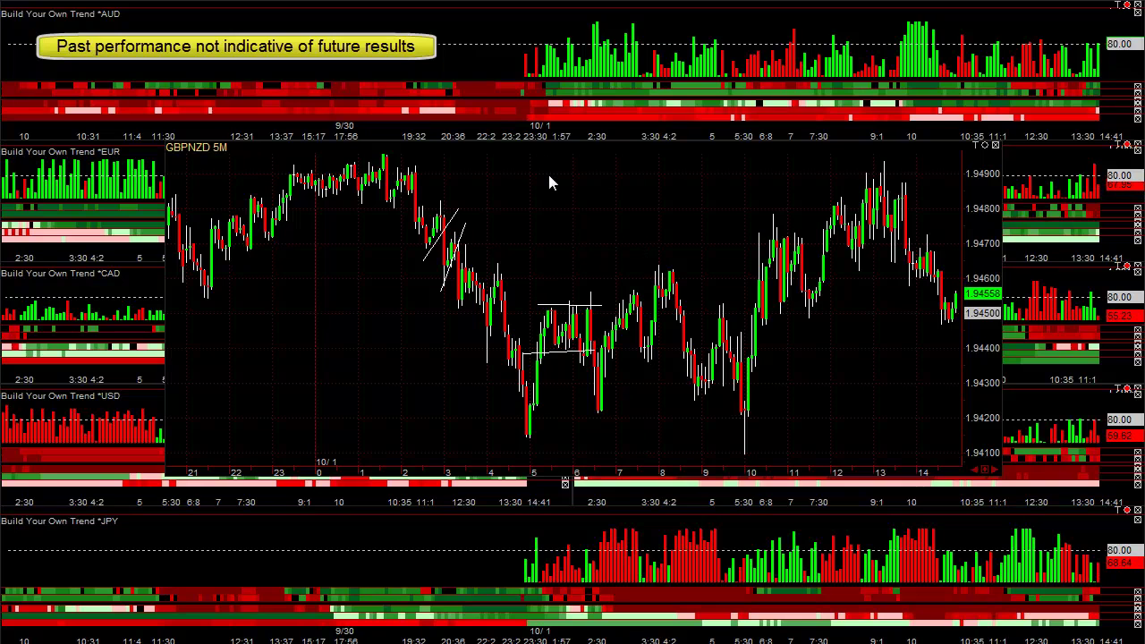
pyautogui.write('R')
pyautogui.press('Return')
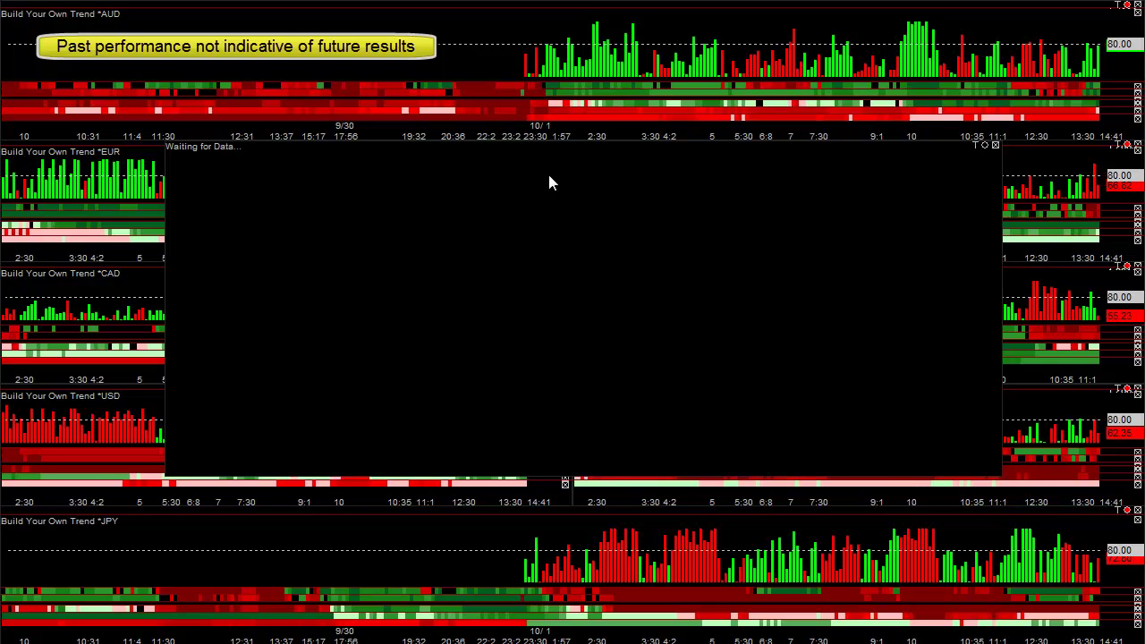
# Step: Draw a rising trend line under the GBPNZD rally after 4:00, from about 1.9437 to 1.9465, and a short horizontal line above its high
pyautogui.scroll(-15, 310, 460)
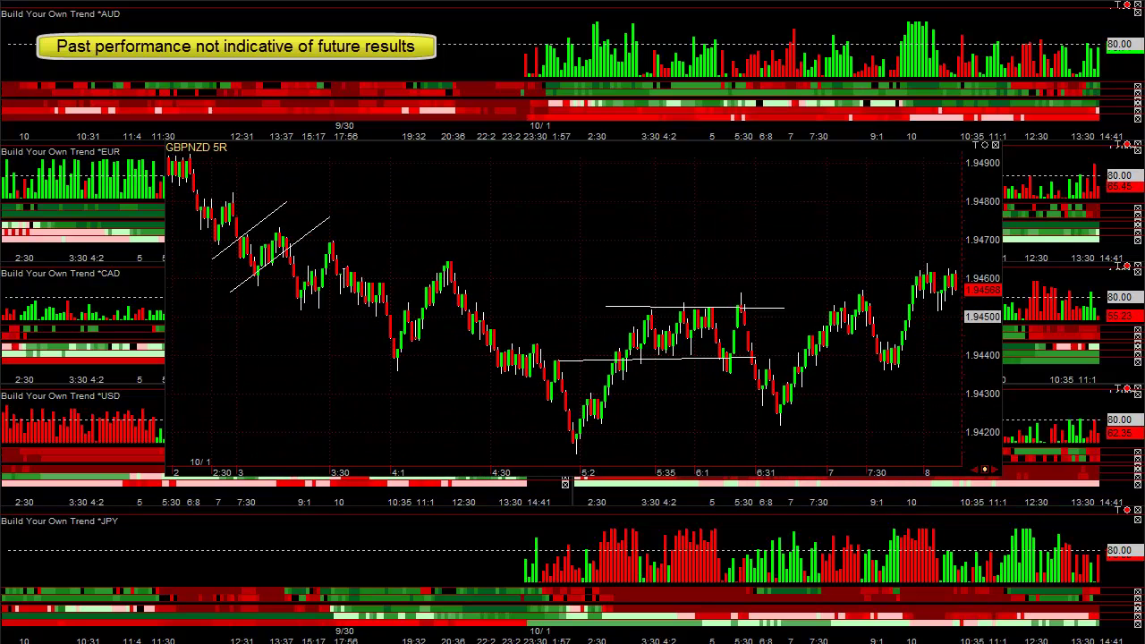
pyautogui.moveTo(472, 353)
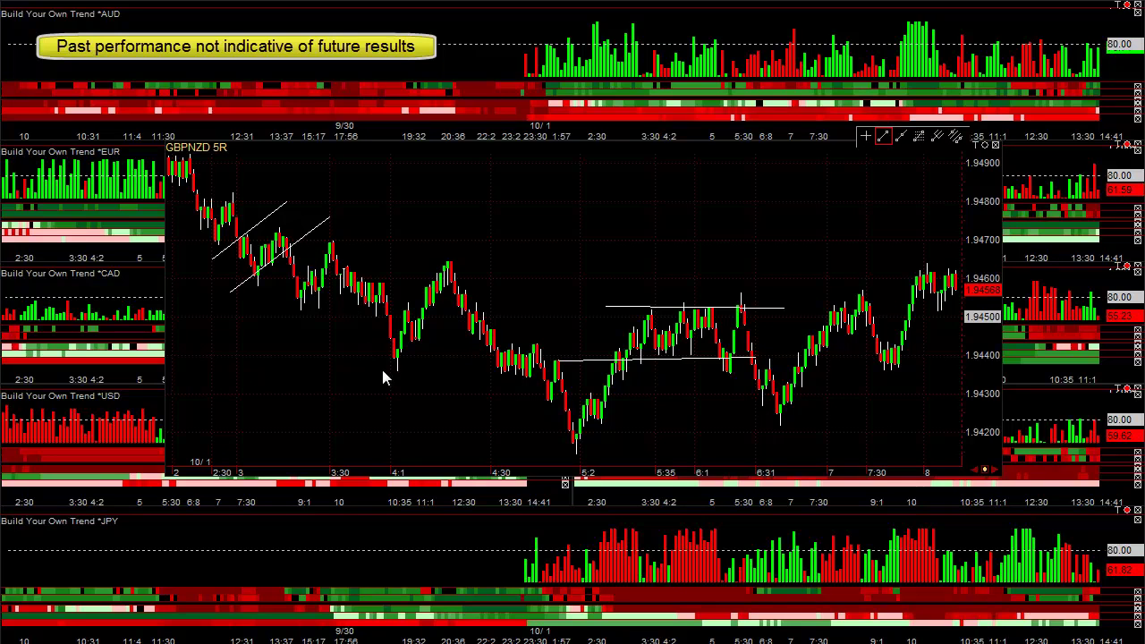
pyautogui.moveTo(395, 366); pyautogui.dragTo(471, 259)
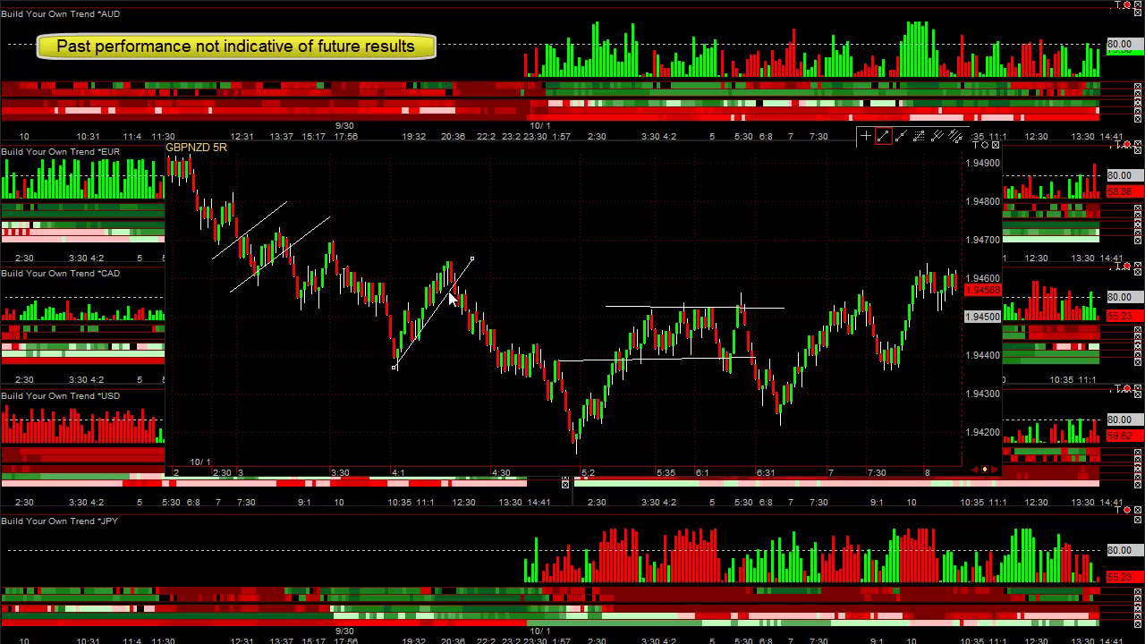
pyautogui.moveTo(417, 256); pyautogui.dragTo(465, 255)
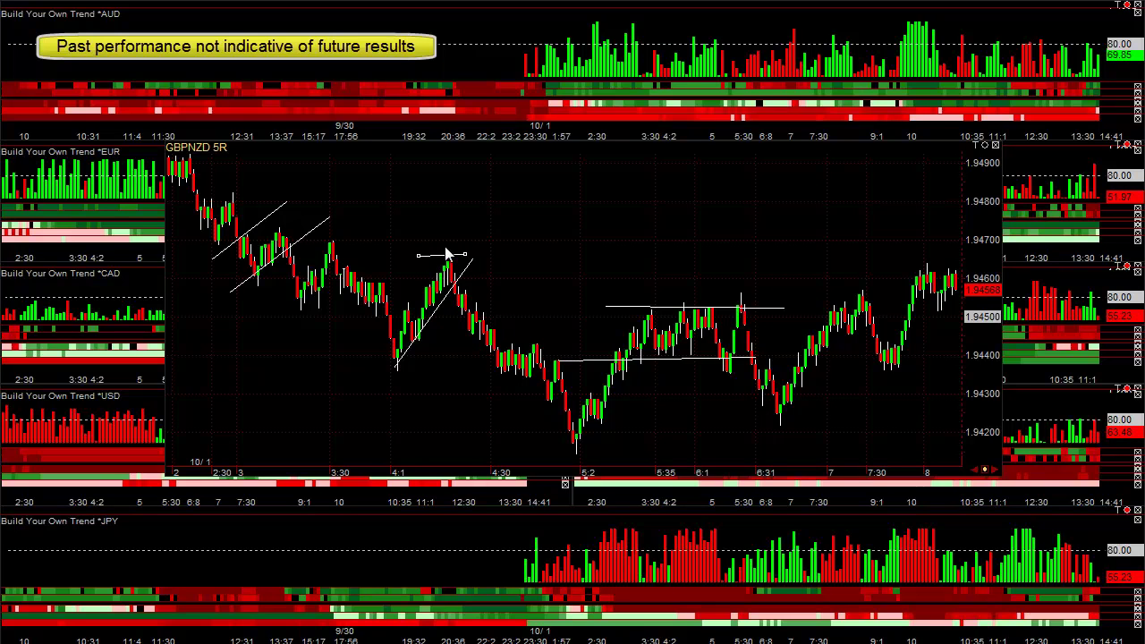
# Step: Move the short horizontal line down over the consolidation near 1.9445 and draw a Fibonacci retracement from the 1.94643 high to the 1.94353 low
pyautogui.moveTo(443, 264); pyautogui.dragTo(522, 347)
pyautogui.moveTo(451, 261); pyautogui.dragTo(501, 370)
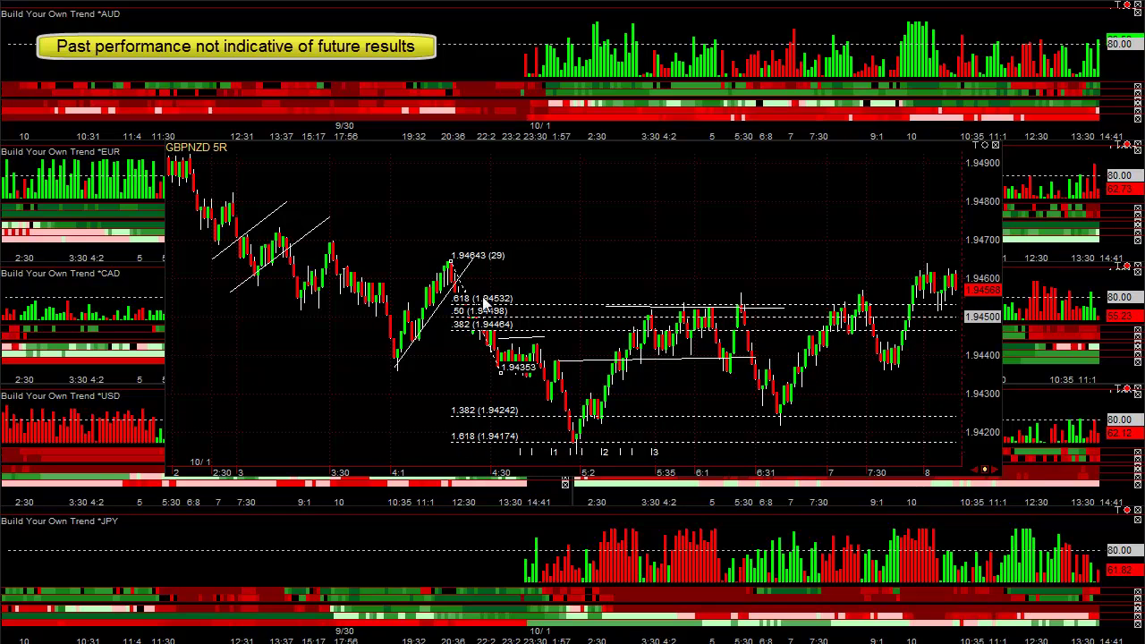
pyautogui.middleClick(456, 289)
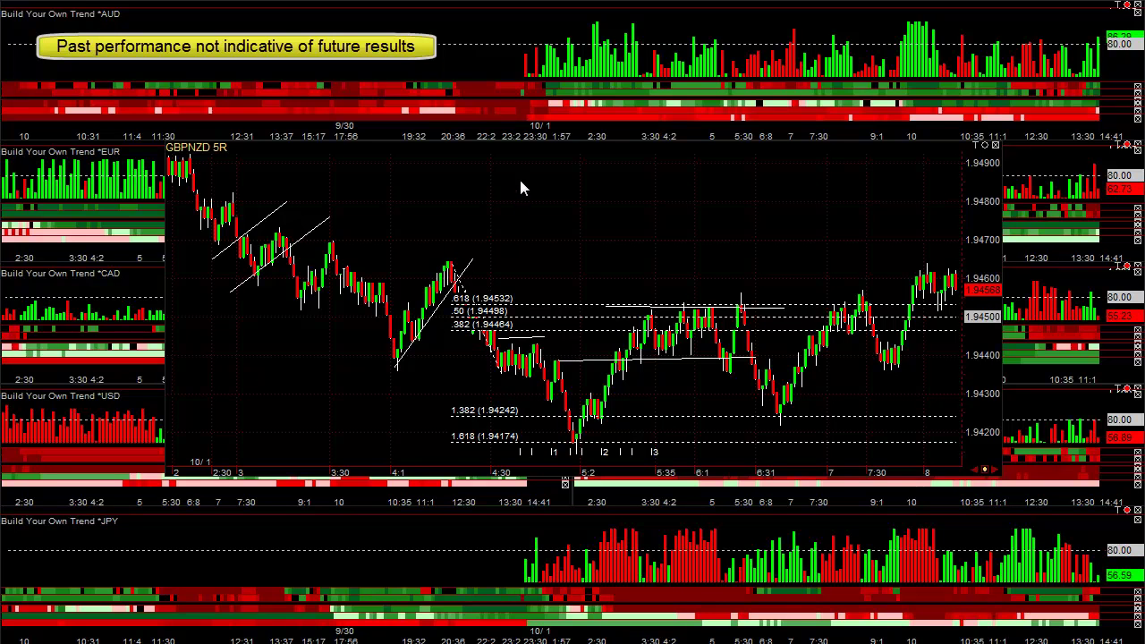
# Step: Change the GBPNZD chart's symbol to GBPCHF and reposition its window over the middle currency panels
pyautogui.moveTo(537, 148); pyautogui.dragTo(652, 639)
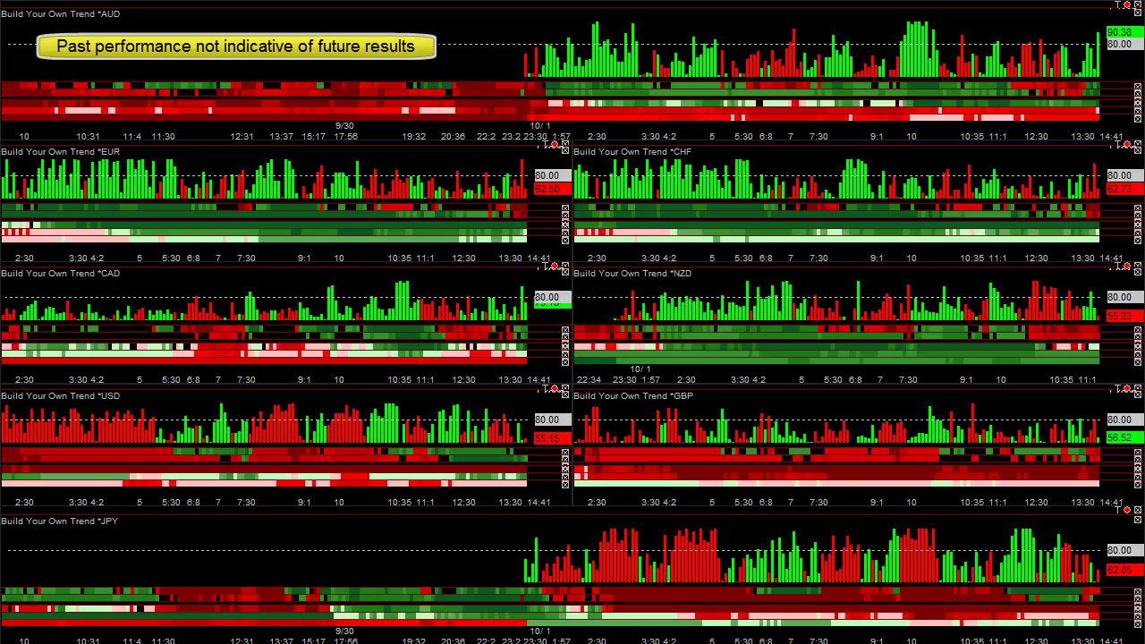
pyautogui.moveTo(558, 157); pyautogui.dragTo(555, 143)
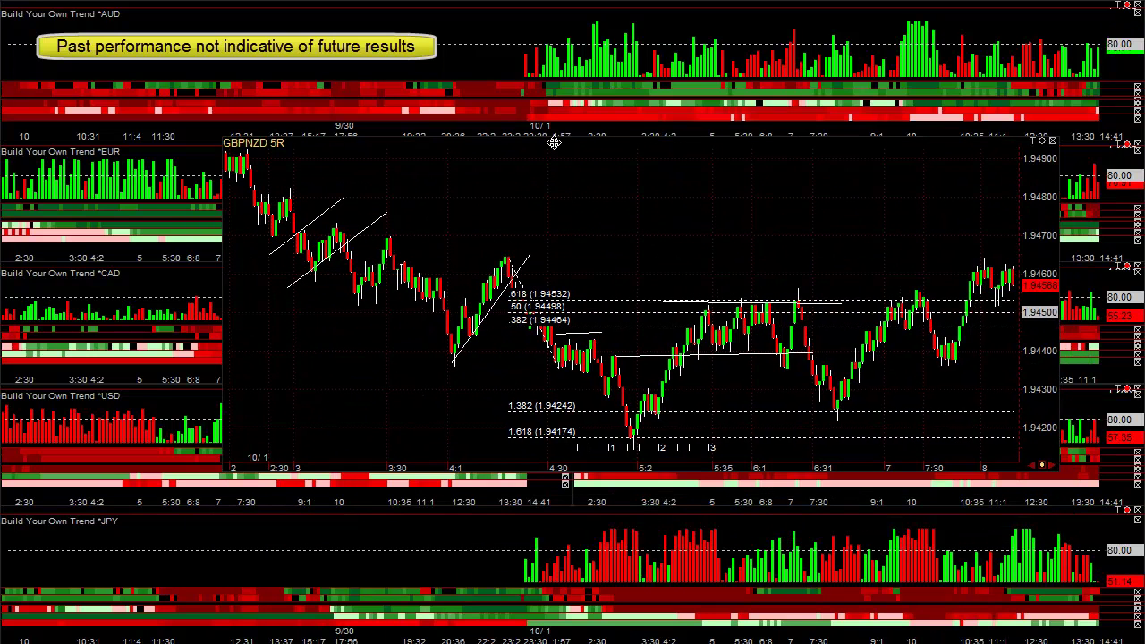
pyautogui.write('GBPCHF')
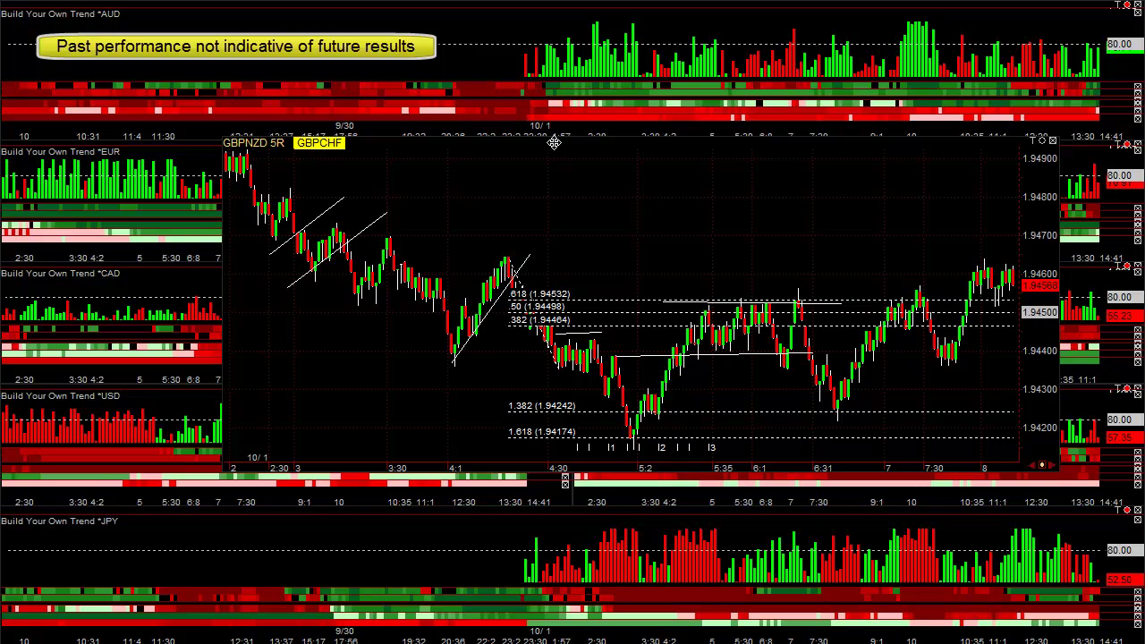
pyautogui.press('Return')
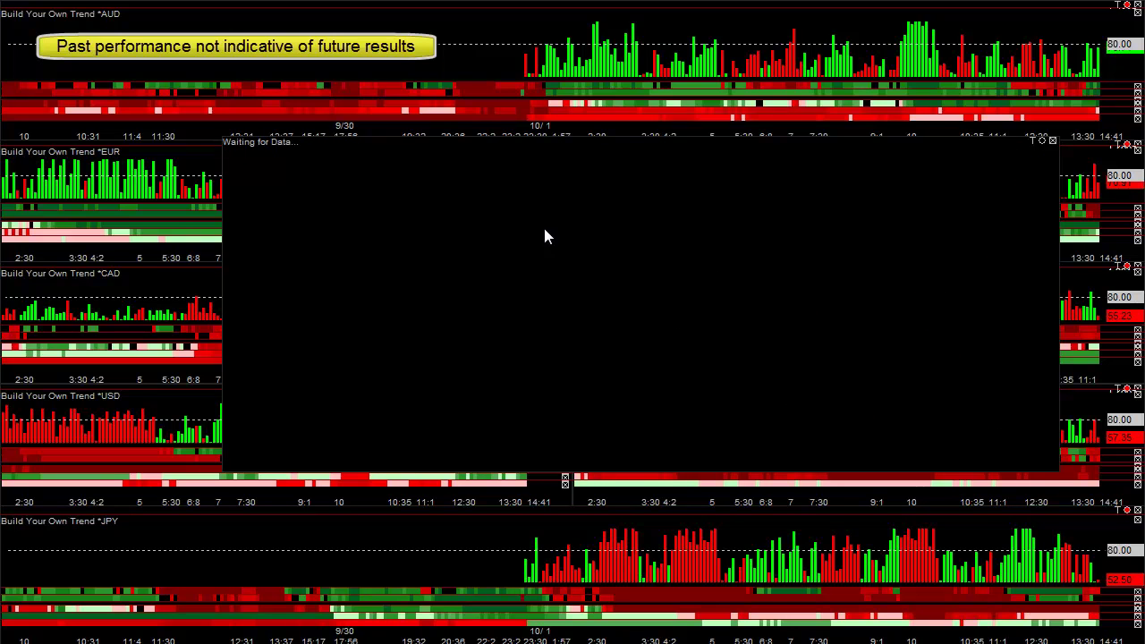
pyautogui.doubleClick(581, 143)
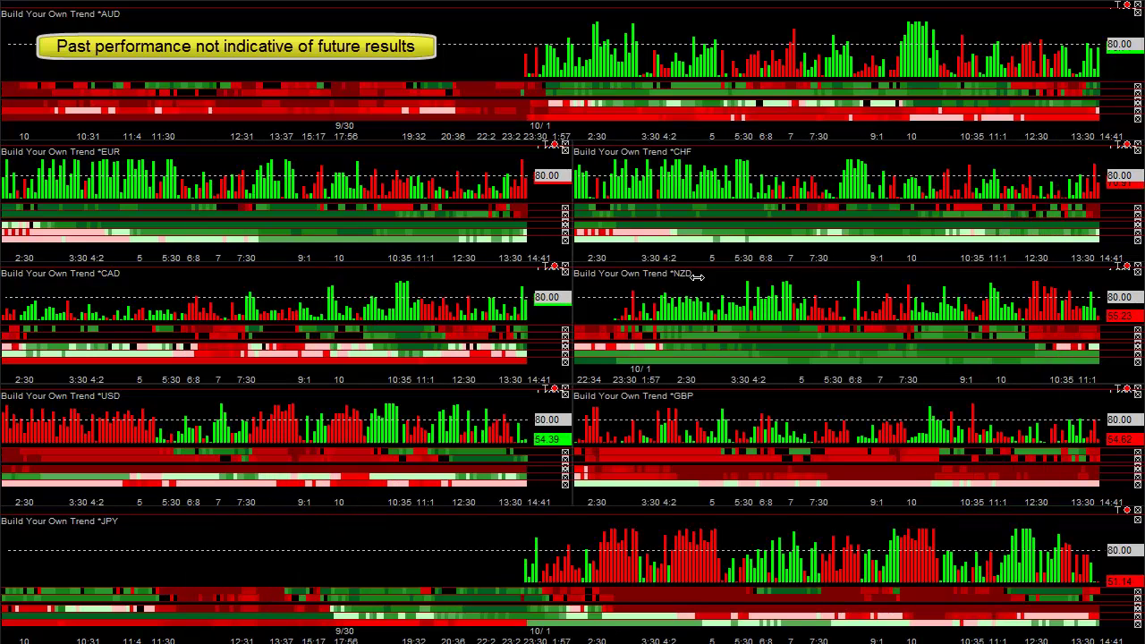
pyautogui.moveTo(685, 257)
pyautogui.mouseDown()
pyautogui.moveTo(702, 250)
pyautogui.moveTo(688, 254)
pyautogui.mouseUp()
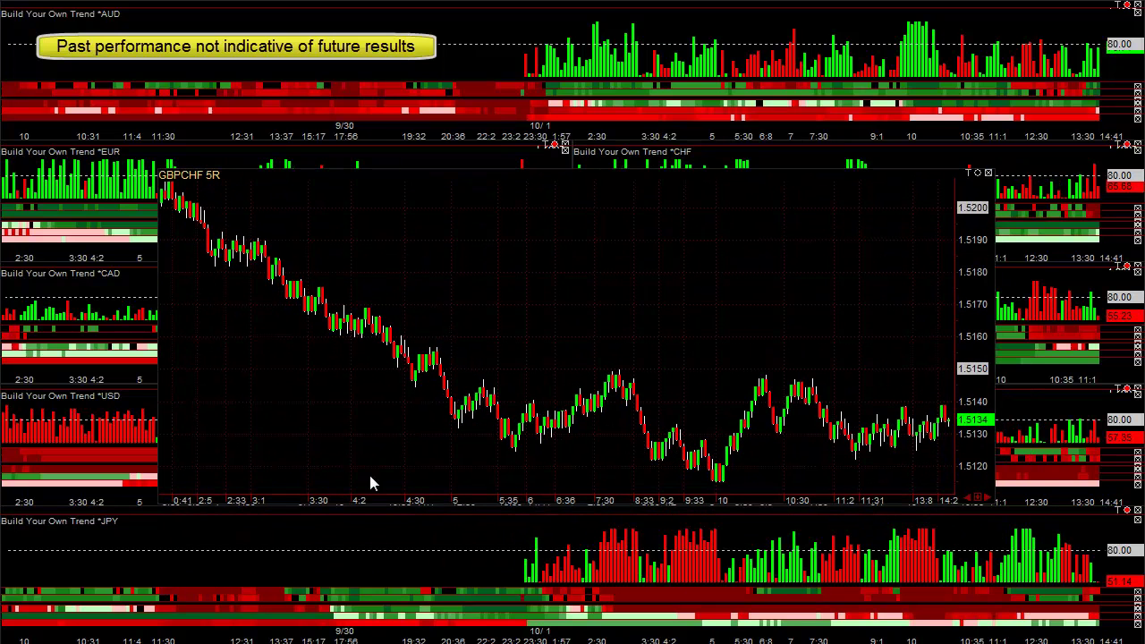
# Step: Bound the two GBPCHF consolidations with horizontal lines at about 1.5191 and 1.5181, and about 1.5169 and 1.5161
pyautogui.moveTo(357, 502); pyautogui.dragTo(511, 479)
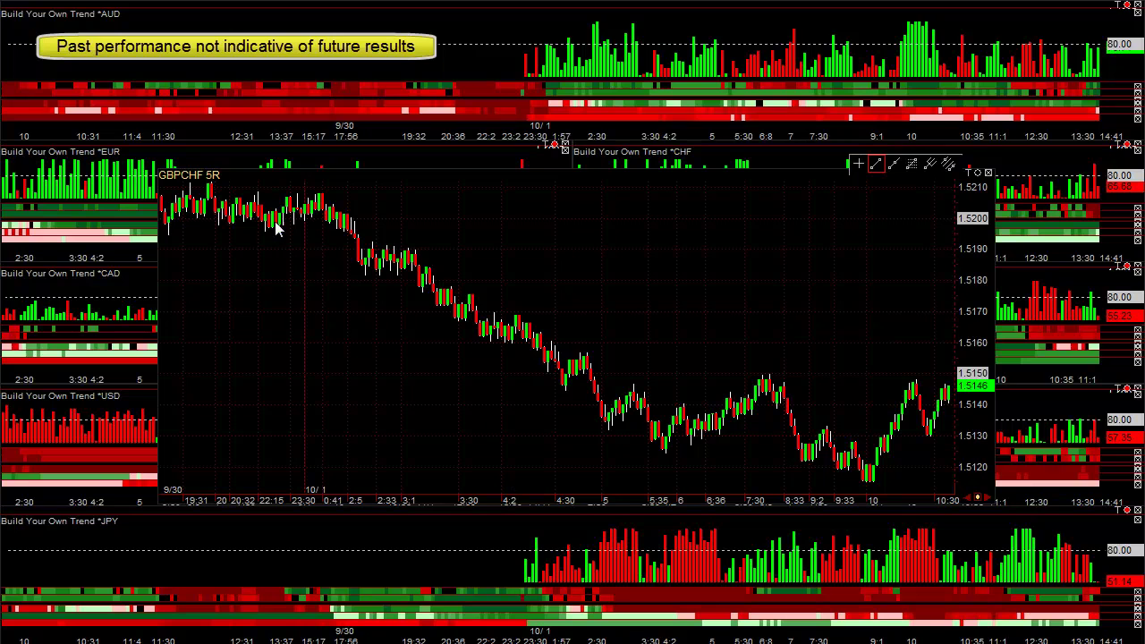
pyautogui.moveTo(350, 277); pyautogui.dragTo(437, 273)
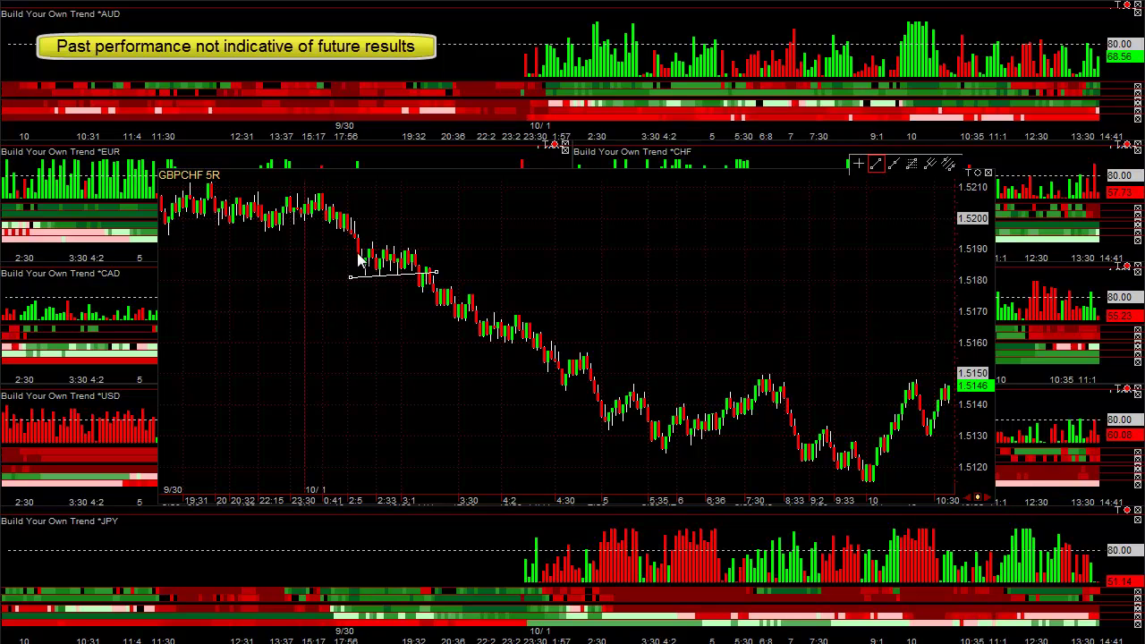
pyautogui.moveTo(350, 244); pyautogui.dragTo(447, 244)
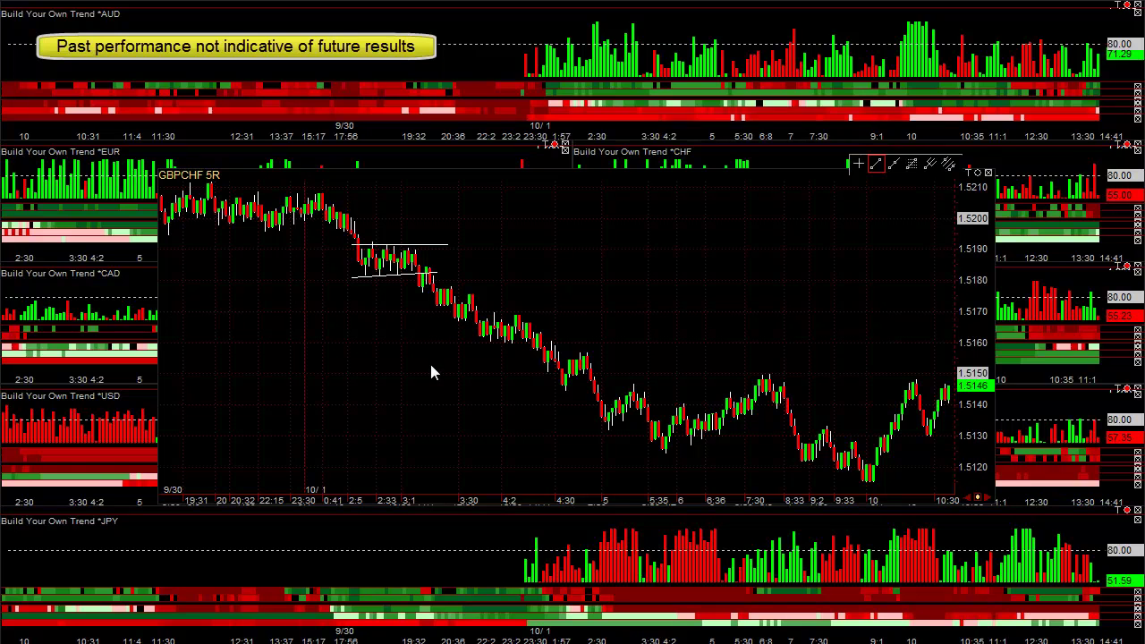
pyautogui.moveTo(462, 316); pyautogui.dragTo(540, 316)
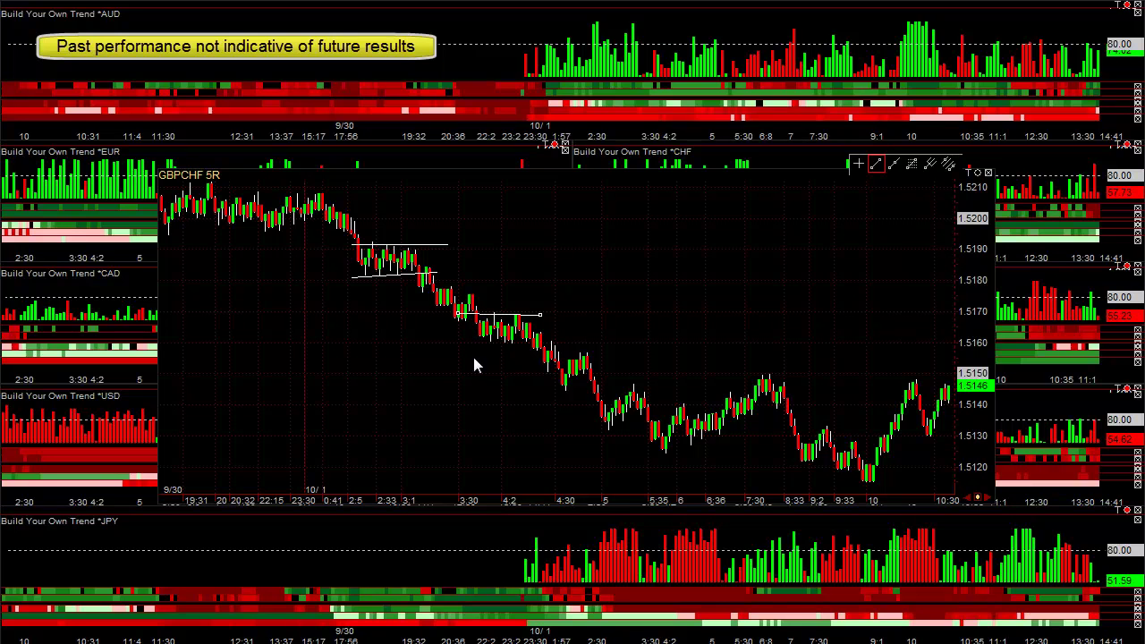
pyautogui.moveTo(455, 339); pyautogui.dragTo(568, 340)
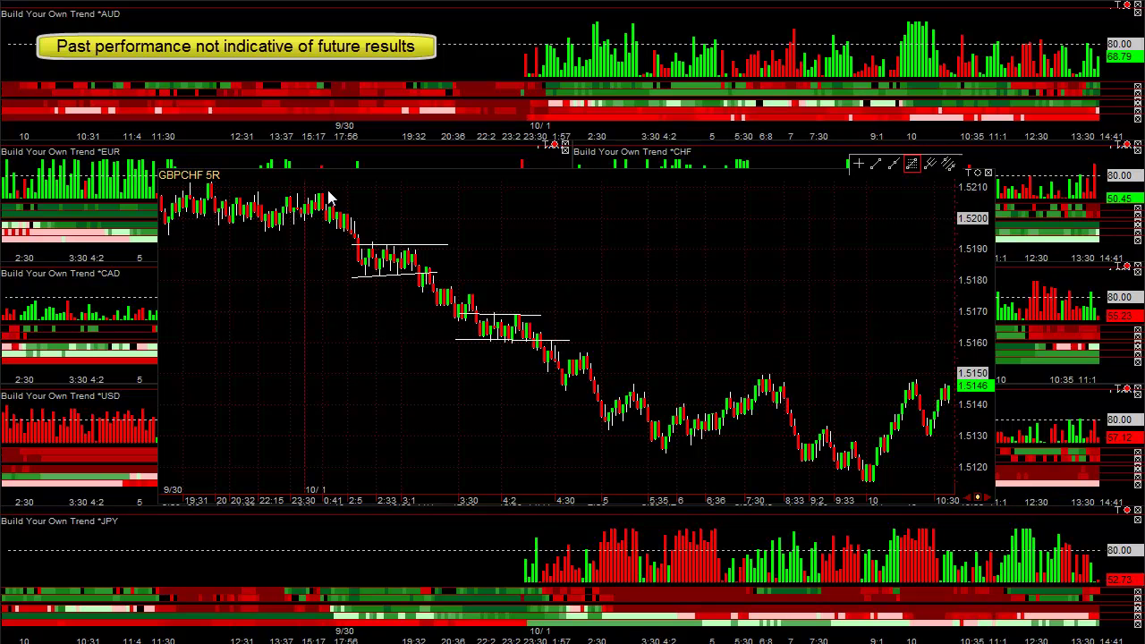
# Step: Draw a Fibonacci retracement on GBPCHF from the 1.5208 high to the 1.5160 low and bring the latest bars into view
pyautogui.moveTo(320, 190); pyautogui.dragTo(491, 353)
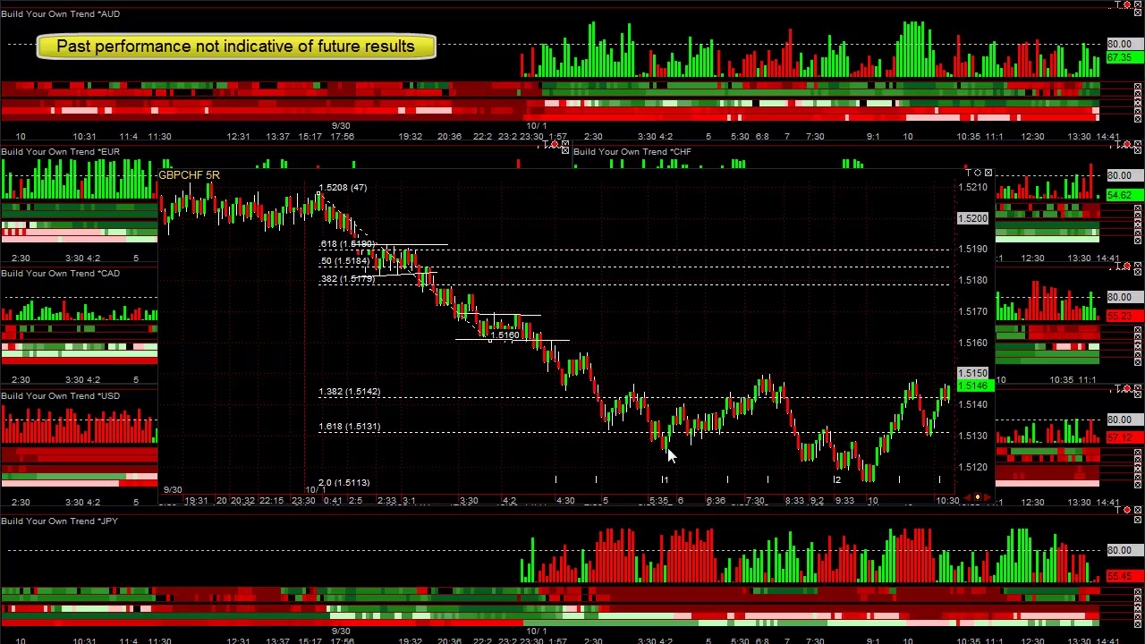
pyautogui.moveTo(921, 497); pyautogui.dragTo(672, 496)
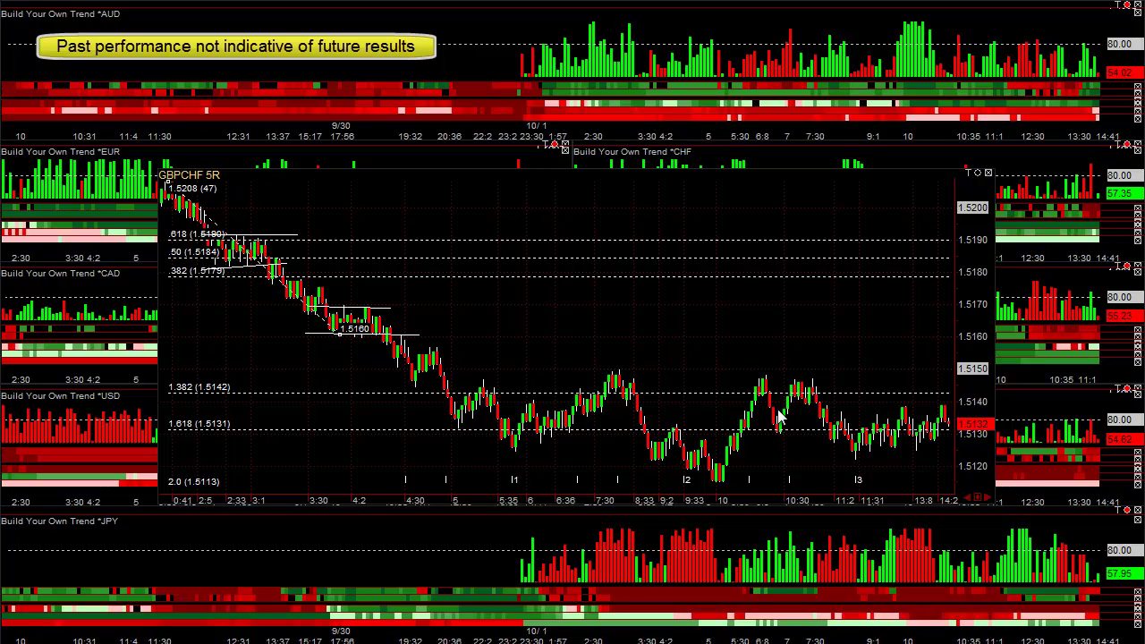
# Step: Delete all lines from the GBPCHF chart
pyautogui.rightClick(667, 363)
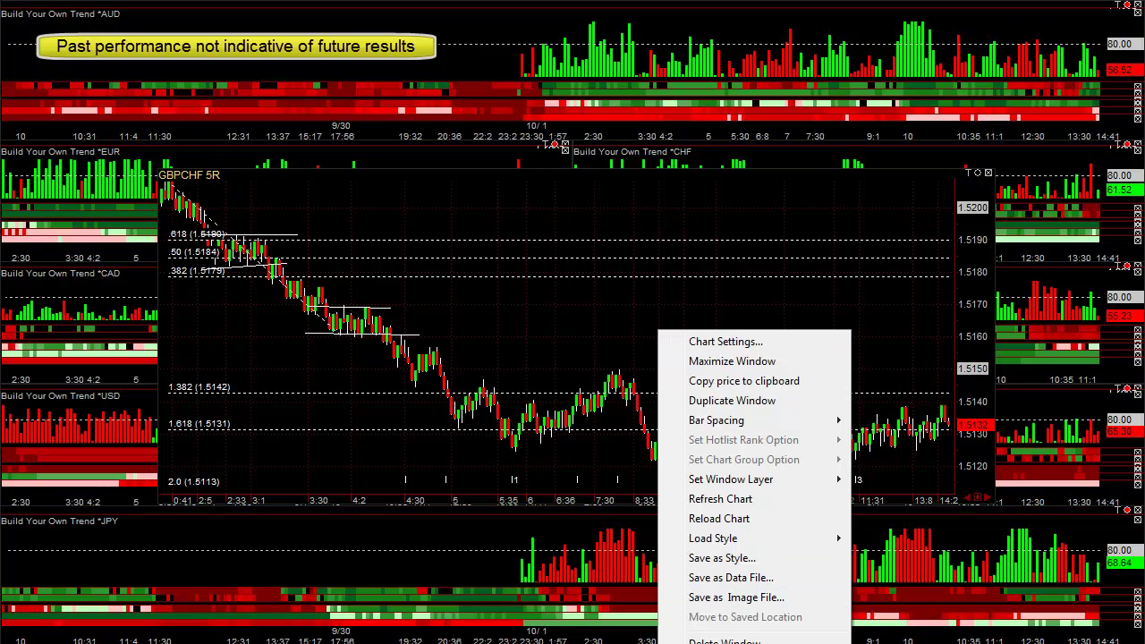
pyautogui.click(729, 643)
# Step: Choose the Moving Average study for the GBPCHF chart with period 5, shift 2 and width 2
pyautogui.rightClick(663, 297)
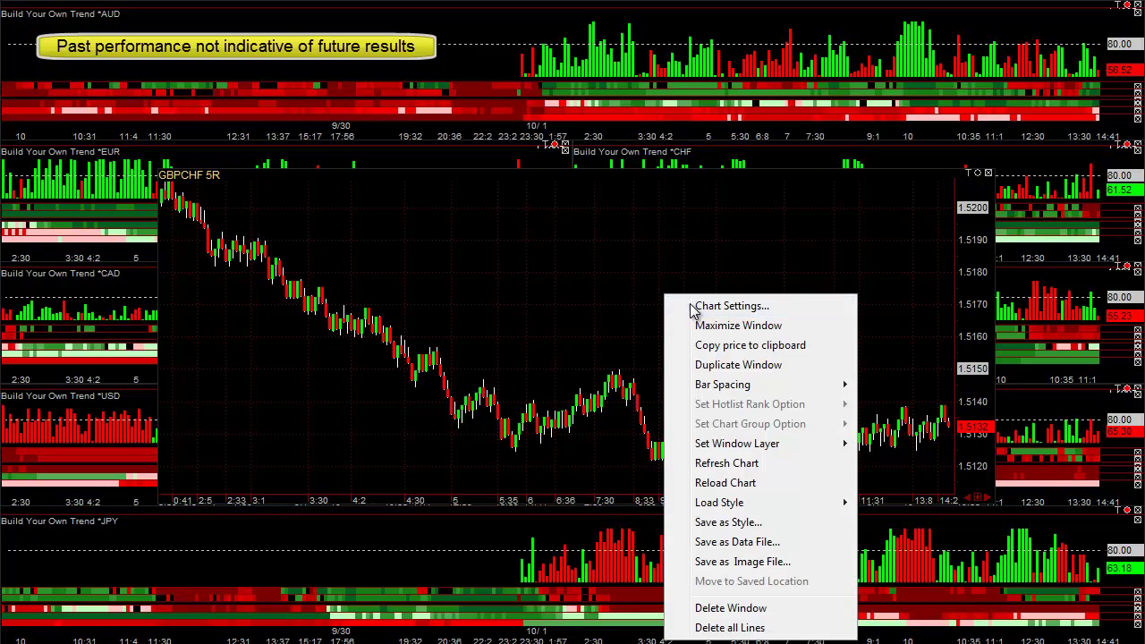
pyautogui.click(694, 308)
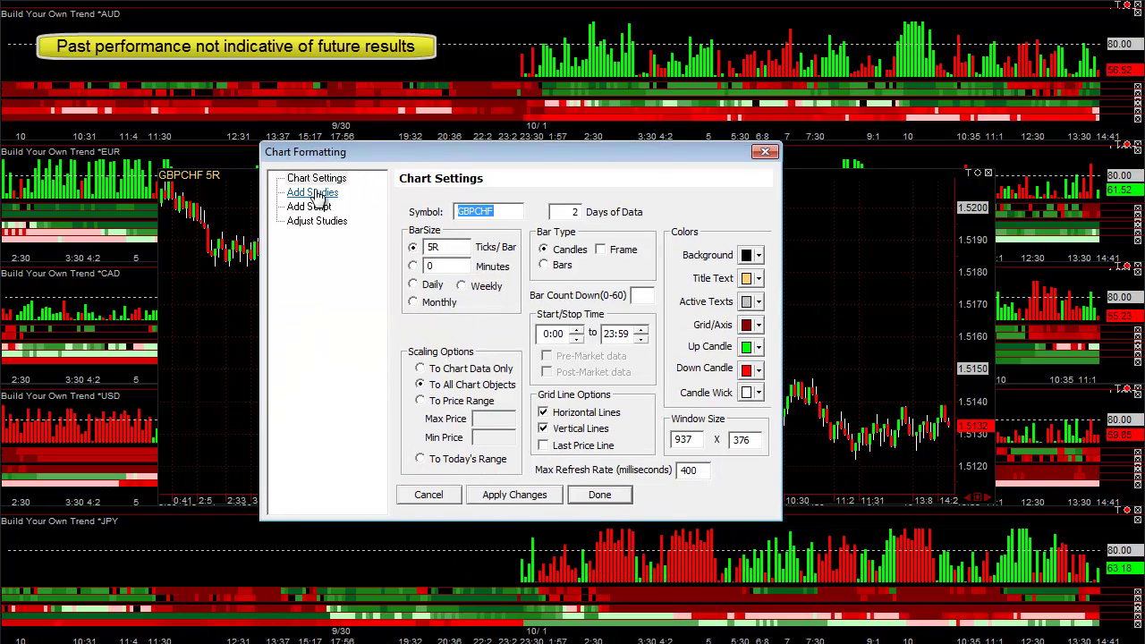
pyautogui.click(312, 193)
pyautogui.click(506, 432)
pyautogui.press('m')
pyautogui.press('m')
pyautogui.press('m')
pyautogui.press('Tab')
pyautogui.press('Tab')
pyautogui.press('Tab')
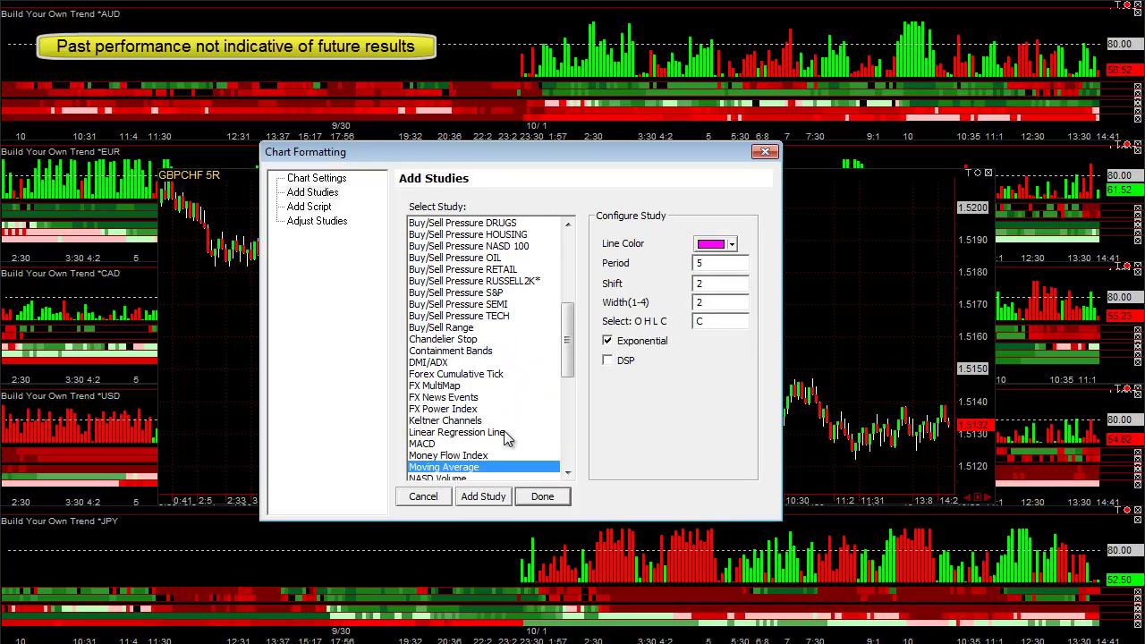
# Step: Switch the moving average from Exponential to DSP, colour its line white and add it to the GBPCHF chart
pyautogui.click(610, 344)
pyautogui.click(610, 360)
pyautogui.click(713, 247)
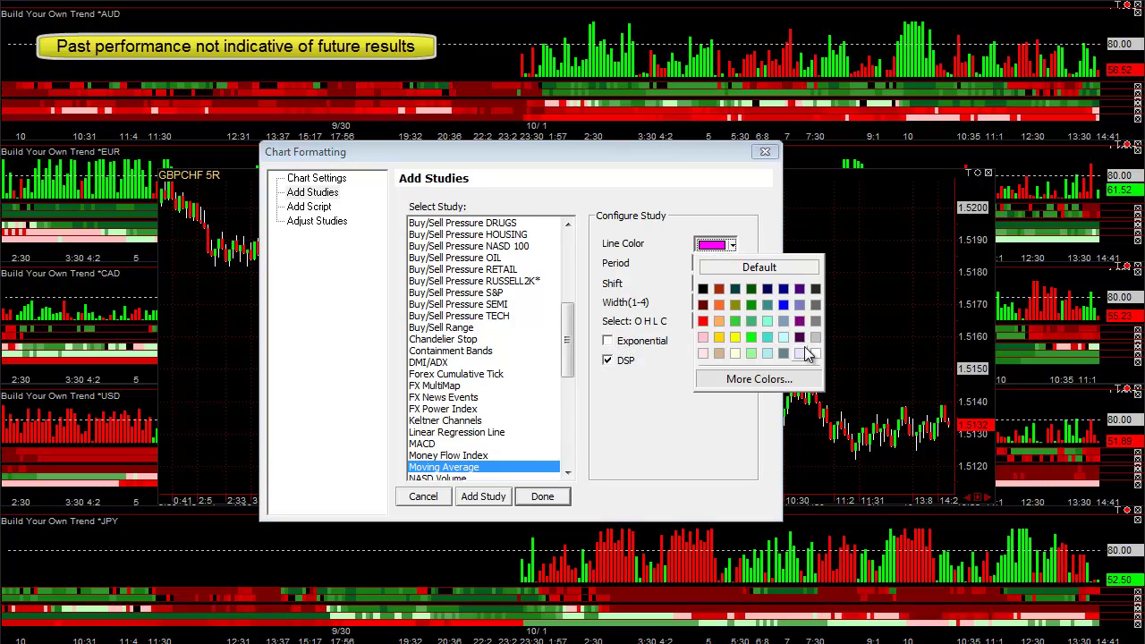
pyautogui.click(815, 353)
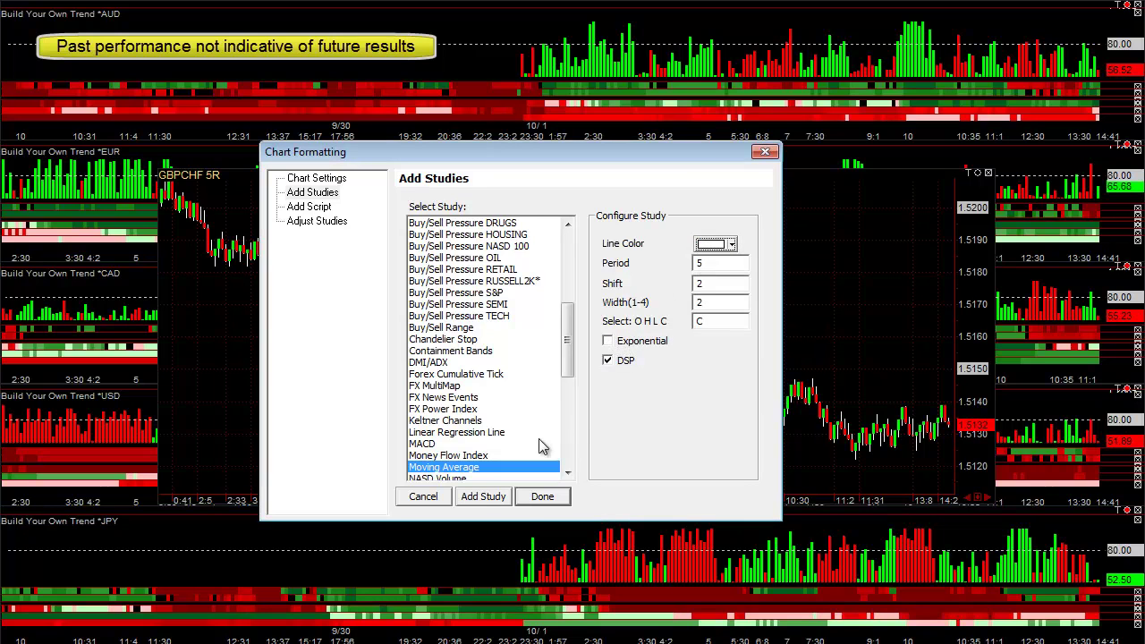
pyautogui.click(480, 498)
pyautogui.click(423, 496)
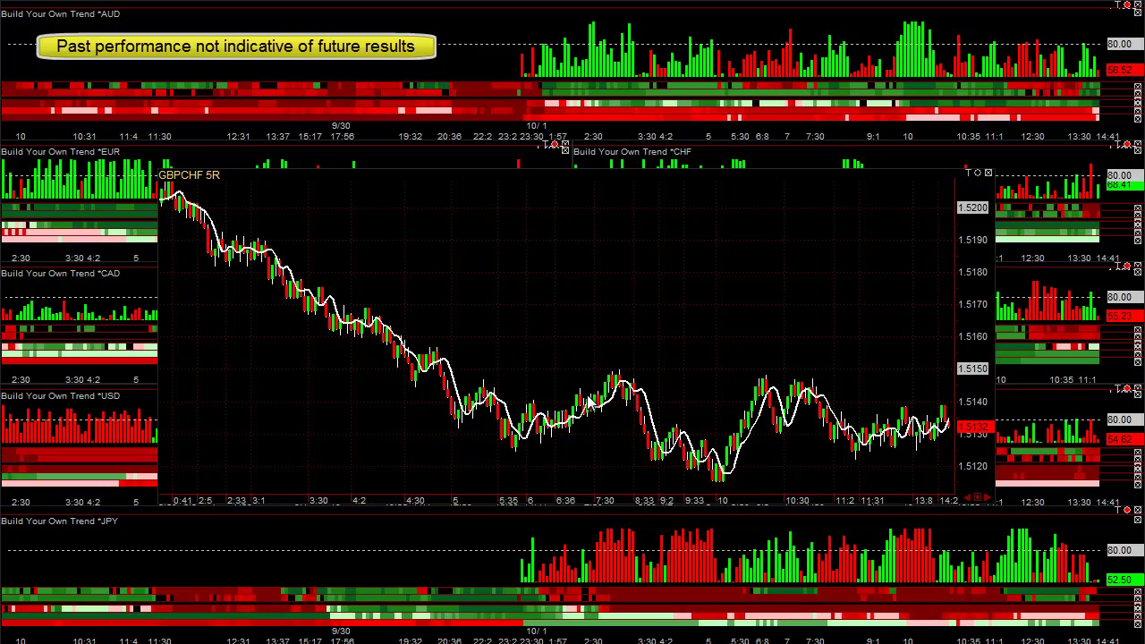
# Step: Bound the GBPCHF consolidation at the 1.5150 peak with short horizontal lines at about 1.5151 and 1.5143, and inspect the bars after it
pyautogui.moveTo(588, 420)
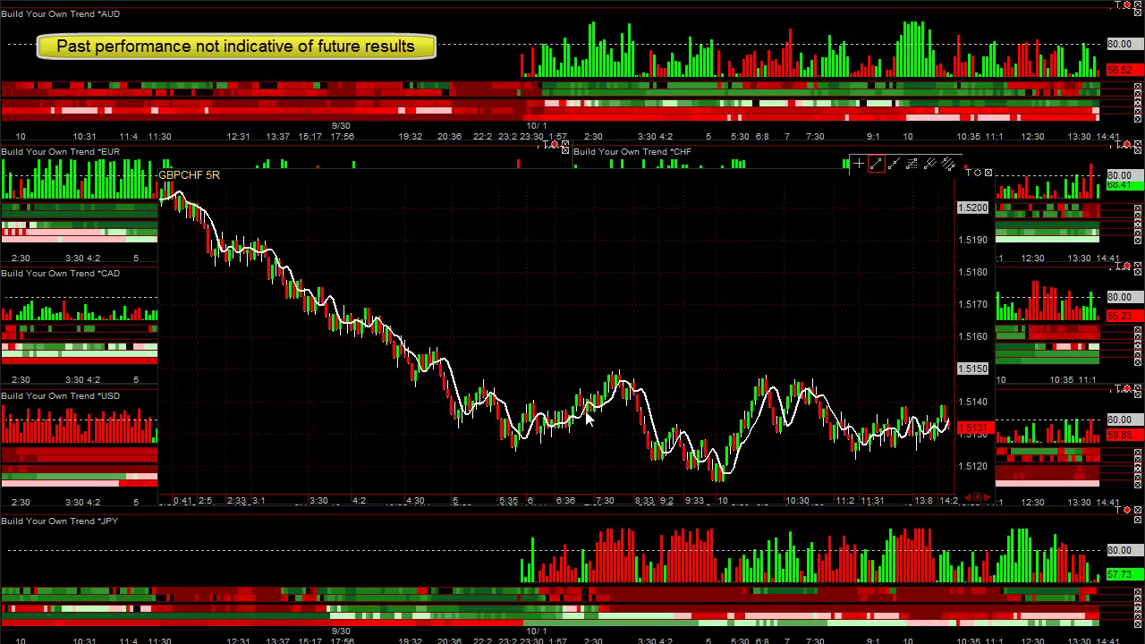
pyautogui.moveTo(569, 418); pyautogui.dragTo(604, 419)
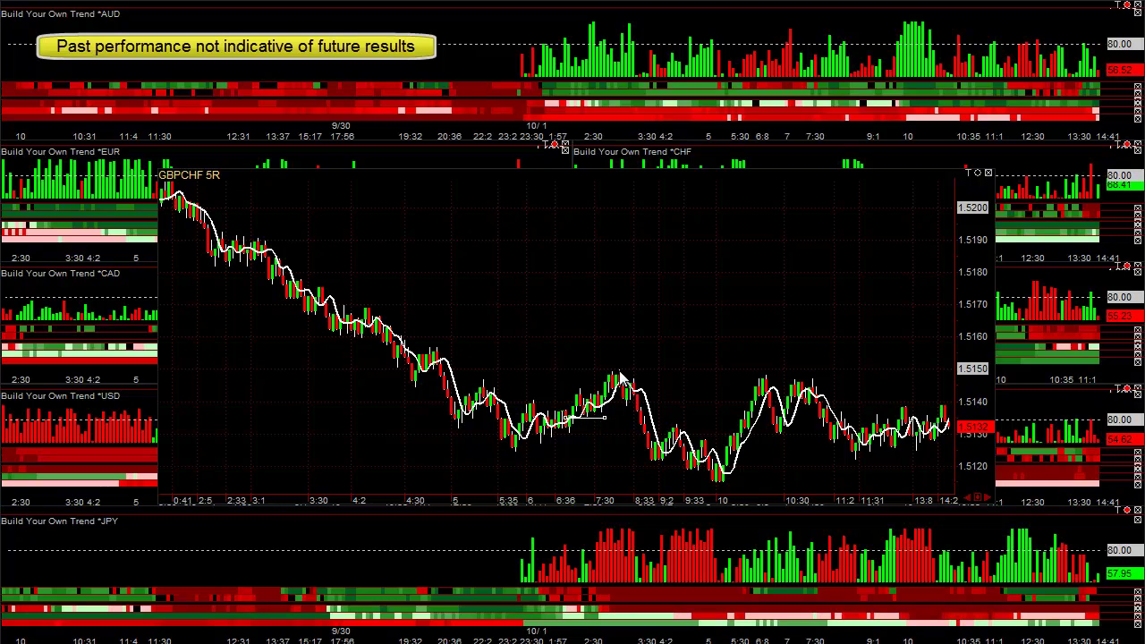
pyautogui.moveTo(588, 421)
pyautogui.mouseDown()
pyautogui.moveTo(624, 404)
pyautogui.moveTo(626, 383)
pyautogui.moveTo(629, 397)
pyautogui.moveTo(628, 379)
pyautogui.moveTo(593, 378)
pyautogui.moveTo(627, 378)
pyautogui.mouseUp()
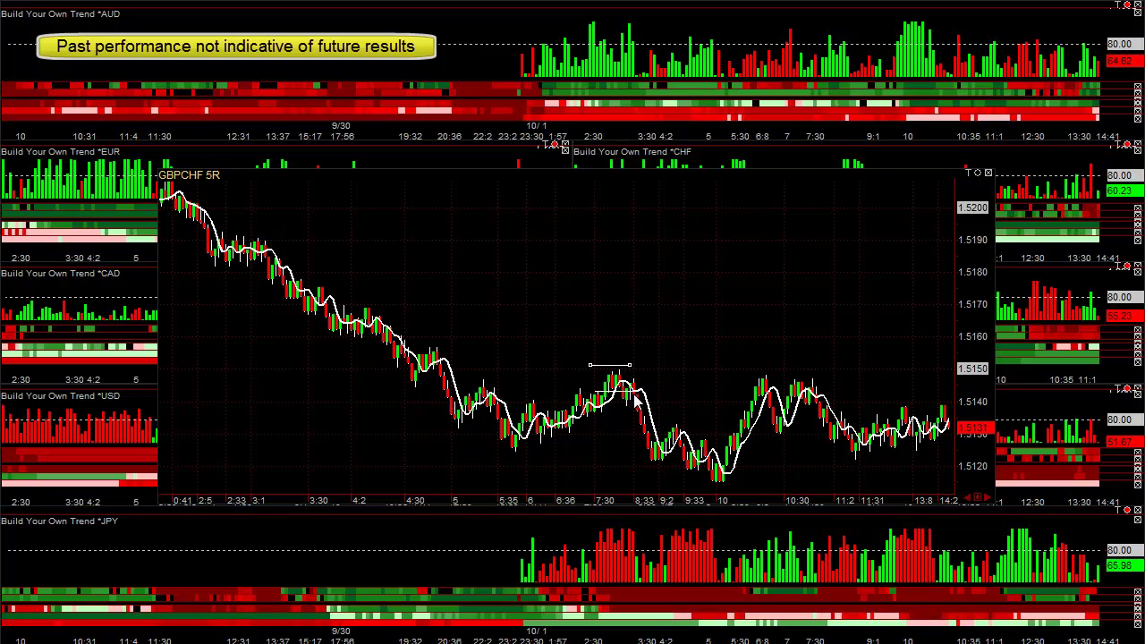
pyautogui.click(665, 440)
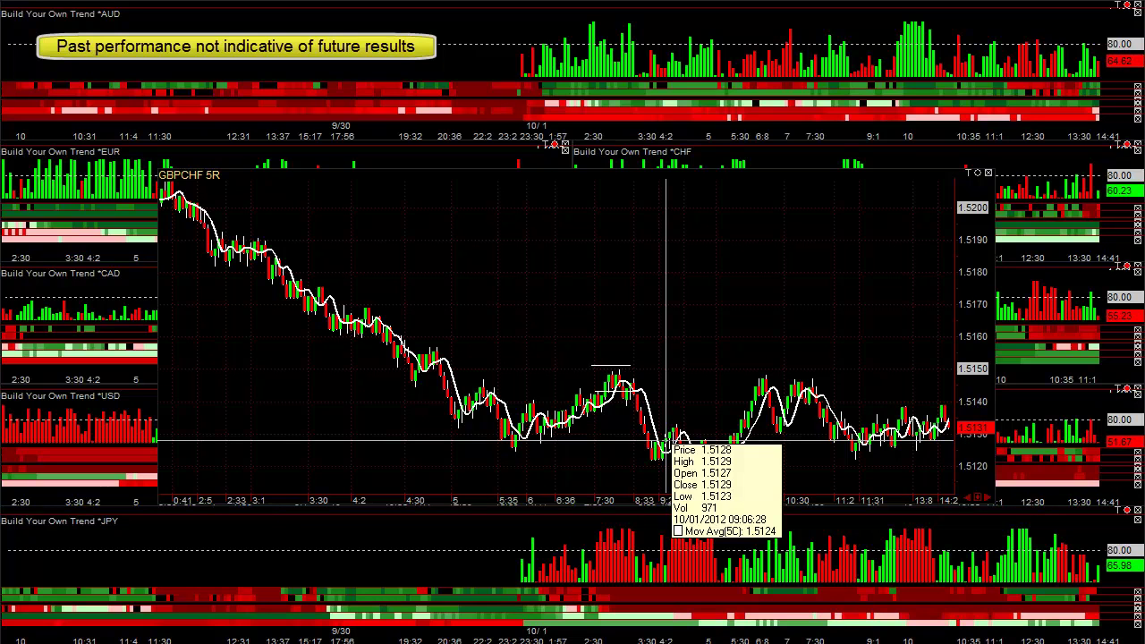
pyautogui.moveTo(666, 440); pyautogui.dragTo(647, 395)
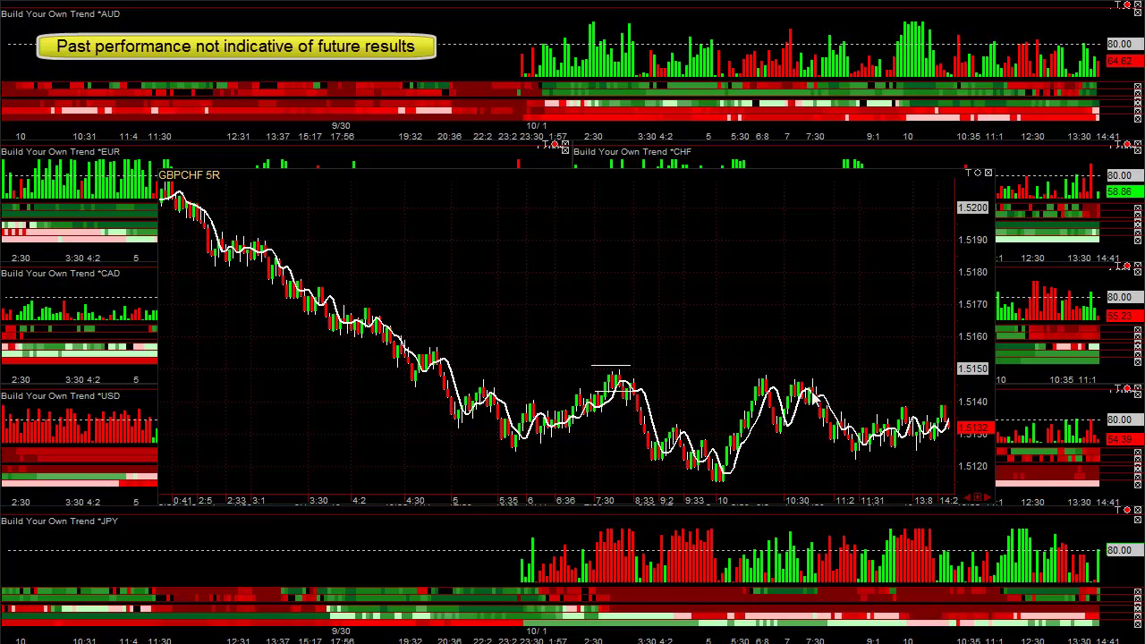
# Step: Draw a rising trend line on GBPCHF under the lows before the 1.5150 peak, from about 1.5121 to 1.5148
pyautogui.click(826, 407)
pyautogui.scroll(-2, 732, 315)
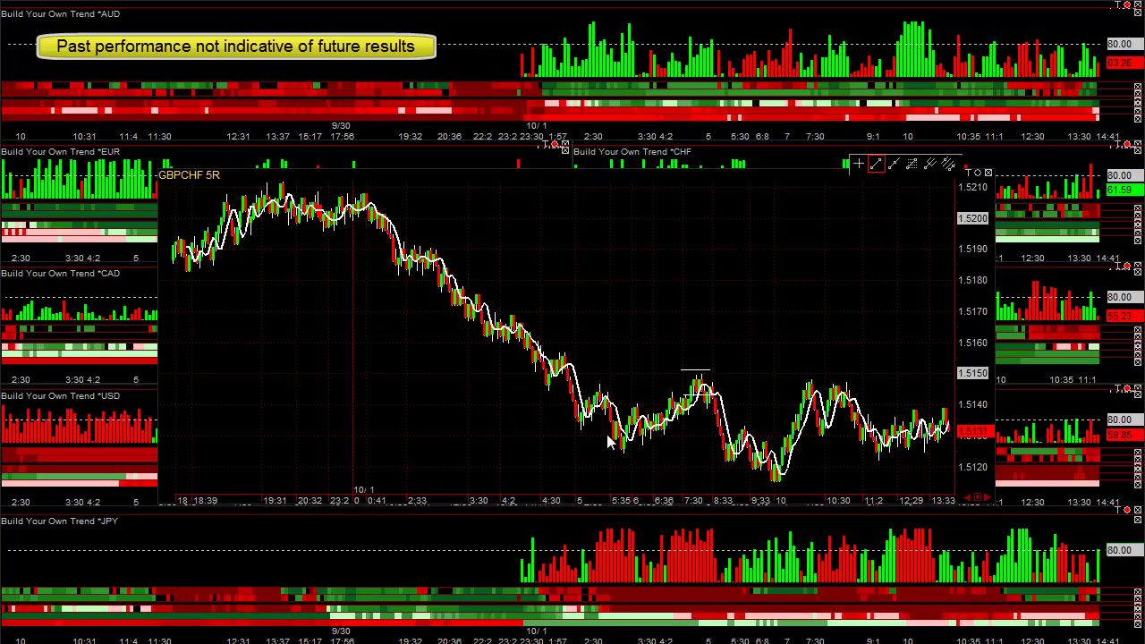
pyautogui.moveTo(697, 407); pyautogui.dragTo(747, 382)
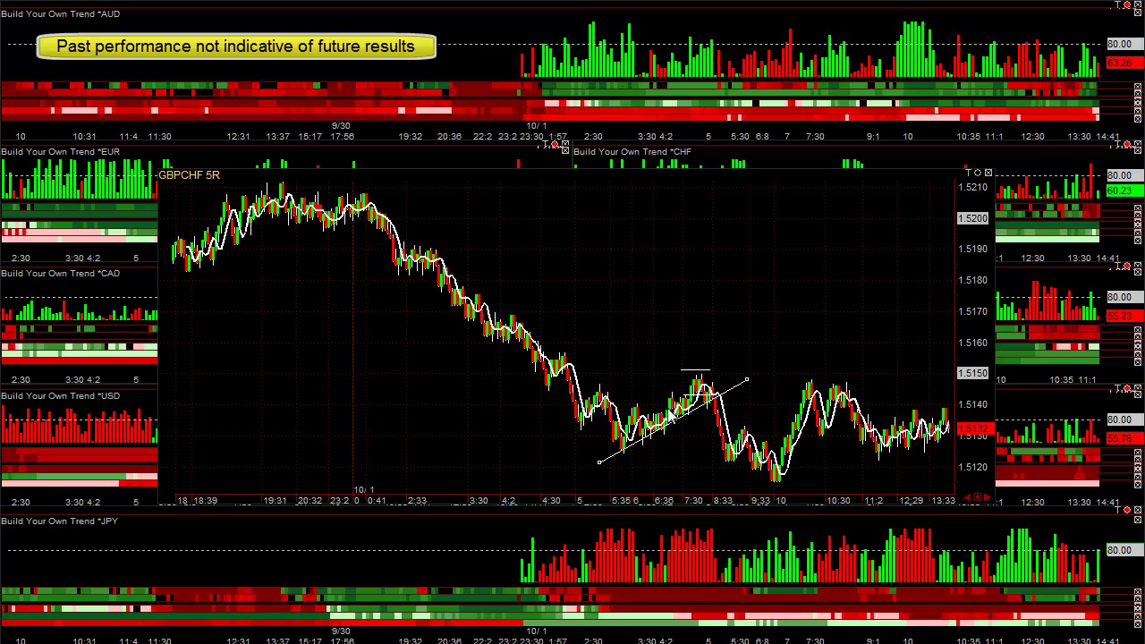
# Step: Put away the GBPCHF chart and bring the bars around the start of 10/1 into view in the USD and EUR strength panels
pyautogui.doubleClick(542, 175)
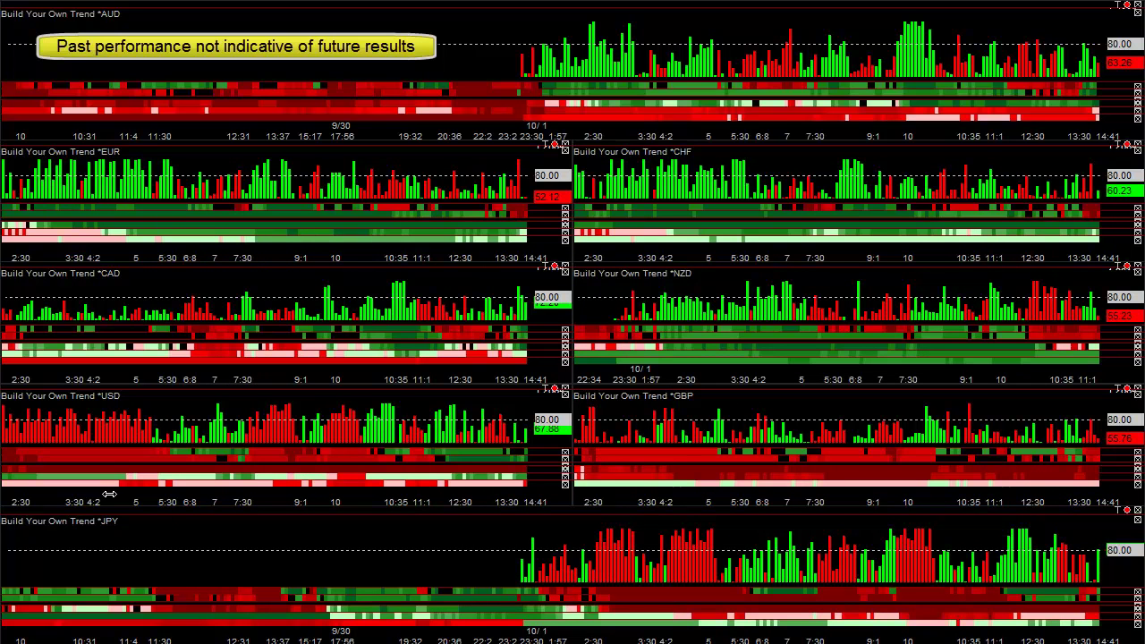
pyautogui.moveTo(108, 493); pyautogui.dragTo(282, 497)
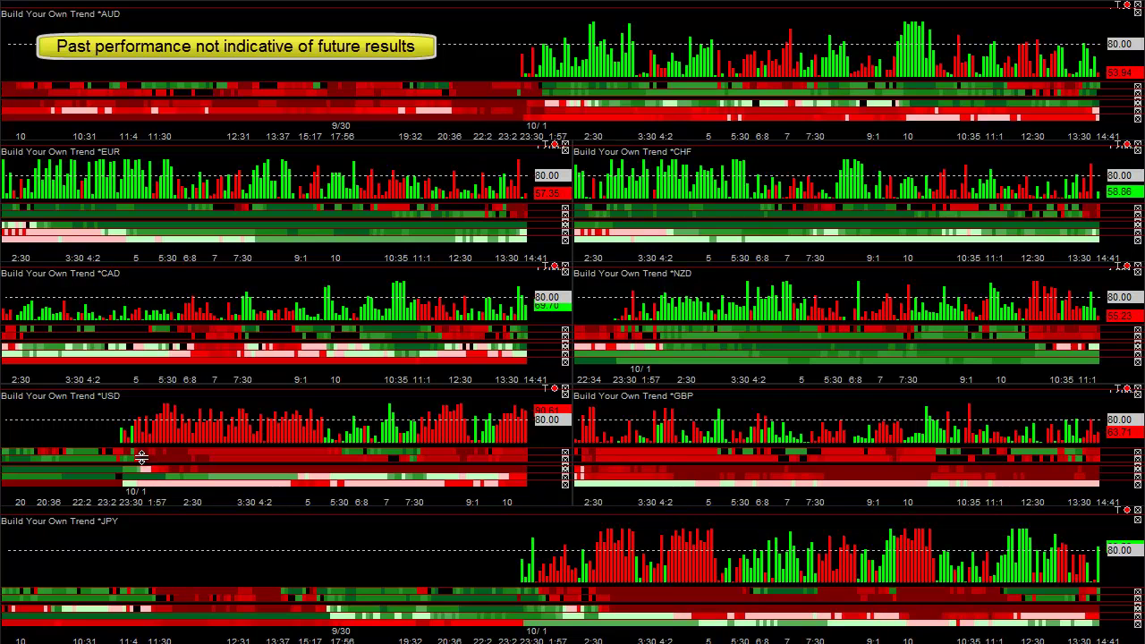
pyautogui.moveTo(94, 257); pyautogui.dragTo(247, 257)
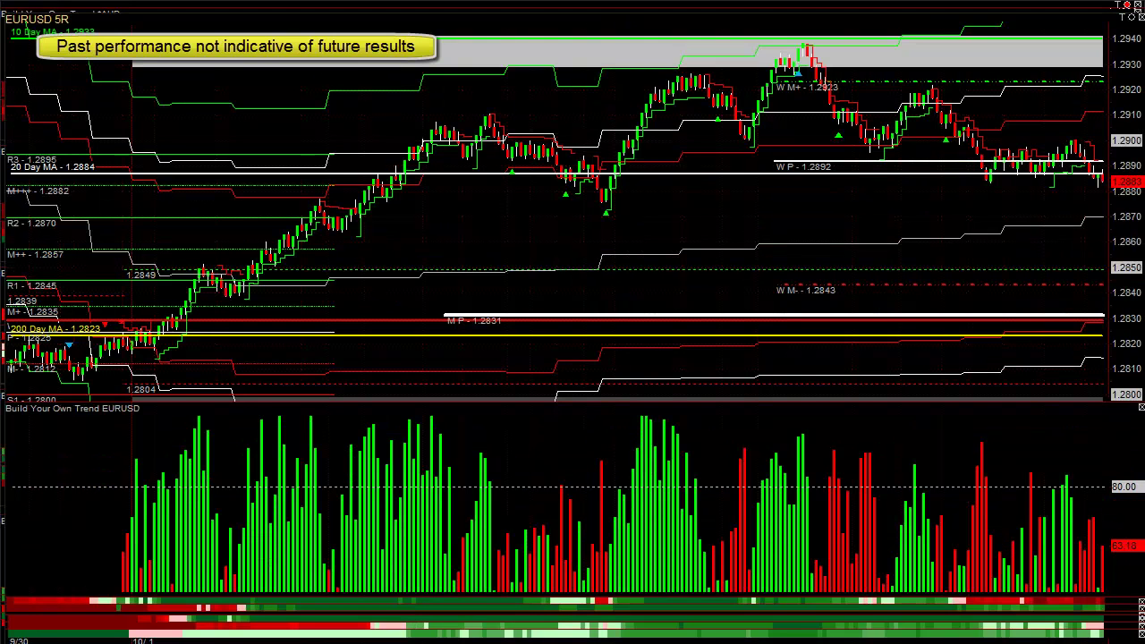
# Step: Move the EURUSD chart to its saved location and draw three rising trend lines along its rally from about 1.2804 to 1.2907
pyautogui.rightClick(477, 274)
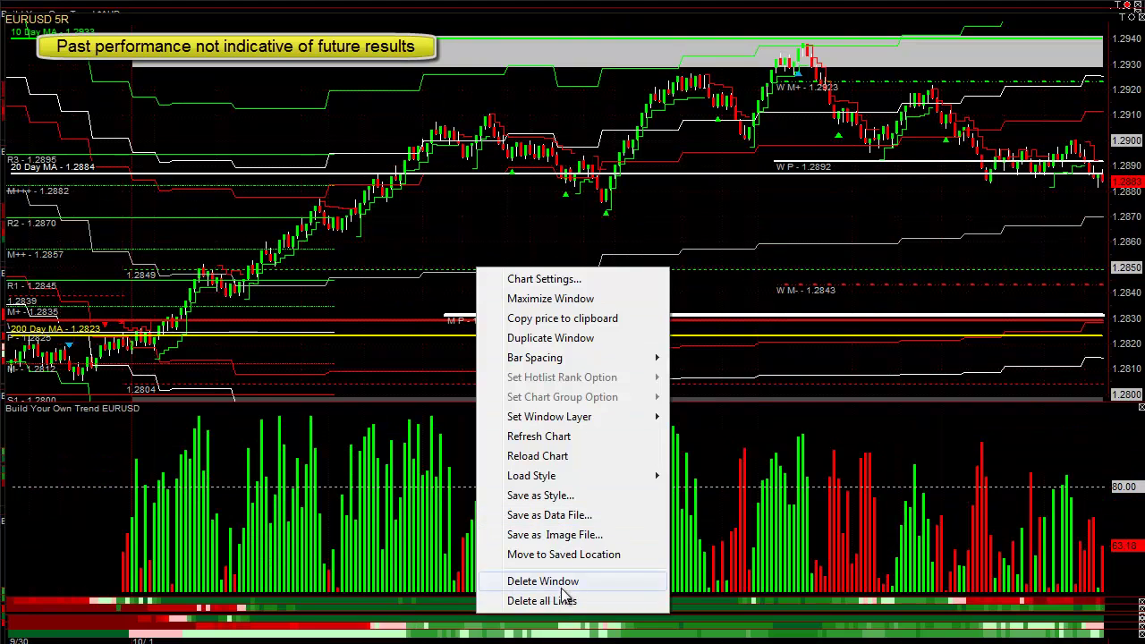
pyautogui.click(561, 555)
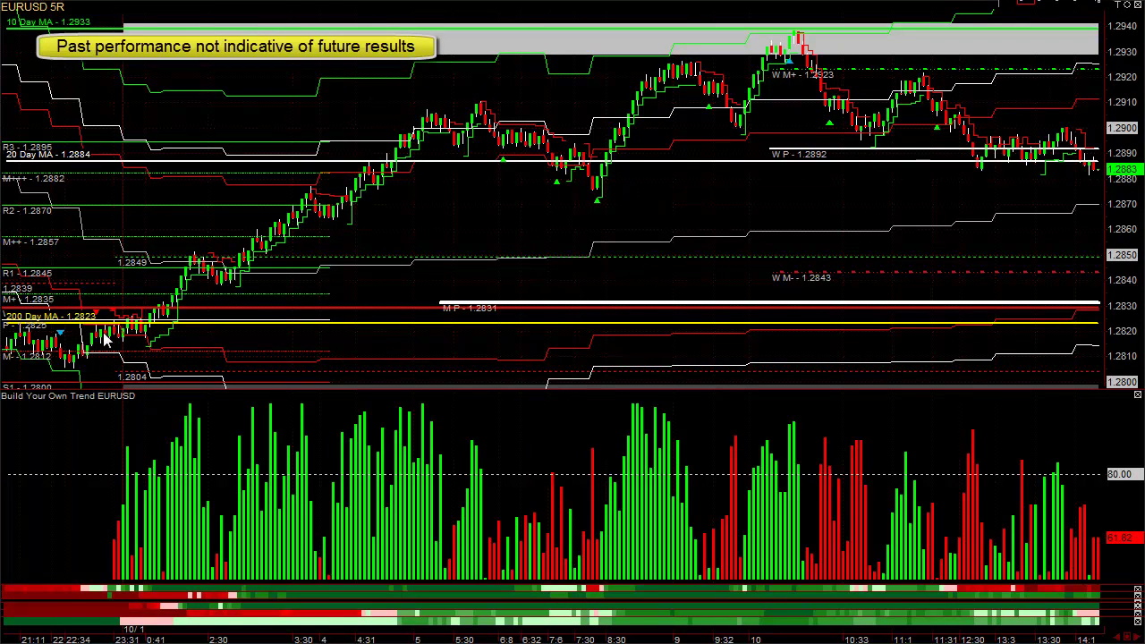
pyautogui.moveTo(64, 372); pyautogui.dragTo(225, 245)
pyautogui.moveTo(227, 290)
pyautogui.mouseDown()
pyautogui.moveTo(307, 199)
pyautogui.moveTo(462, 108)
pyautogui.mouseUp()
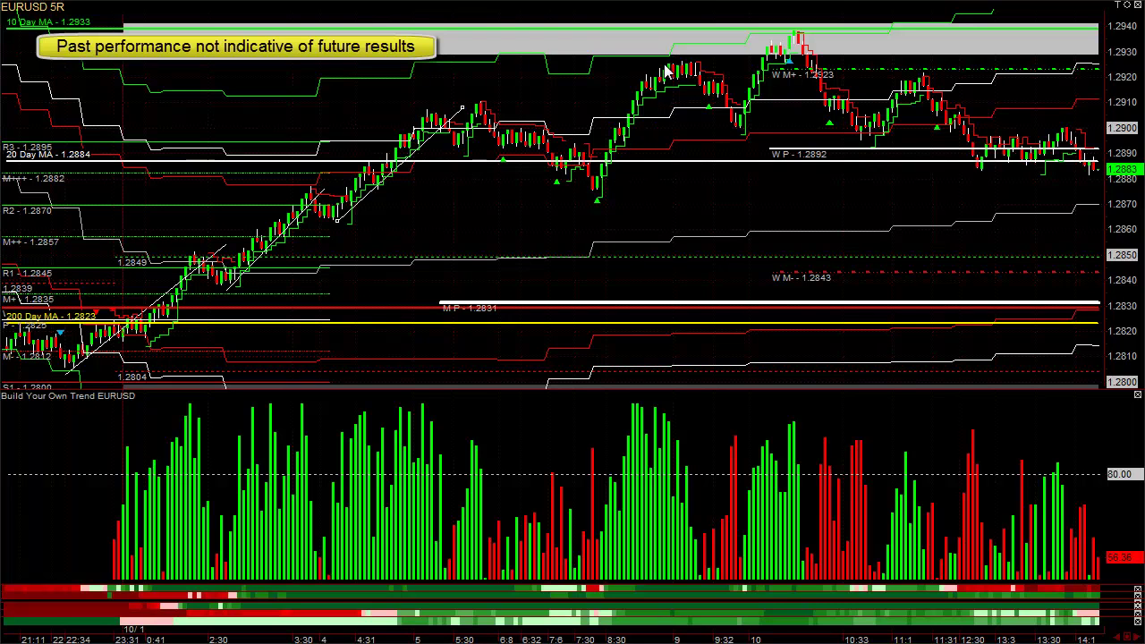
# Step: Choose the Moving Average study for the EURUSD chart with period 5, shift 2 and width 2
pyautogui.rightClick(629, 104)
pyautogui.click(657, 113)
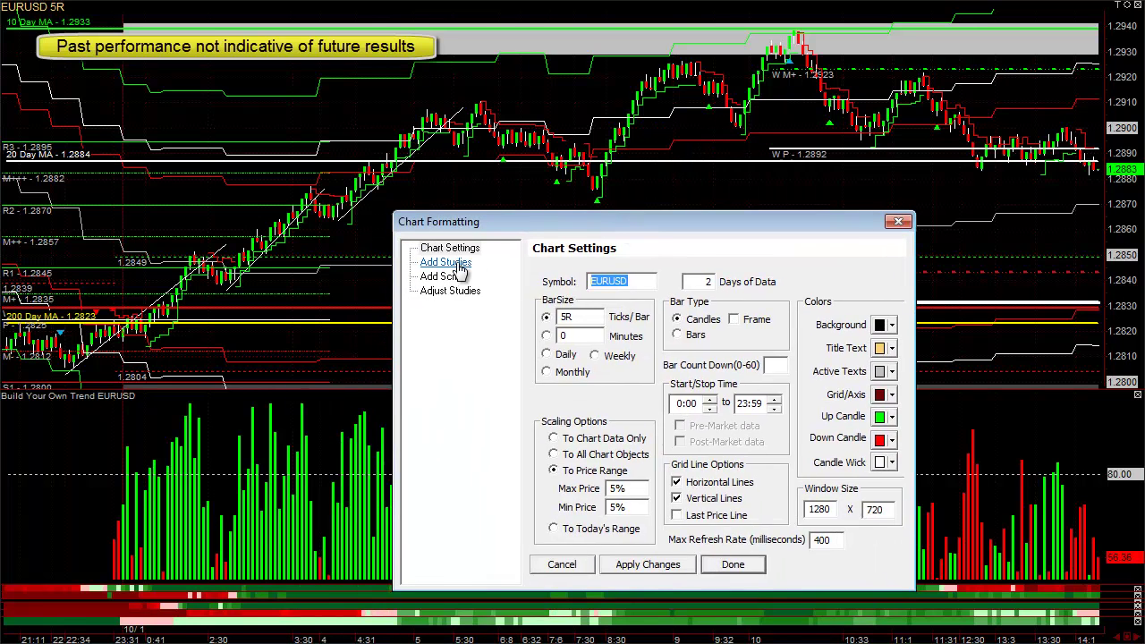
pyautogui.click(445, 262)
pyautogui.click(572, 492)
pyautogui.press('m')
pyautogui.press('m')
pyautogui.press('m')
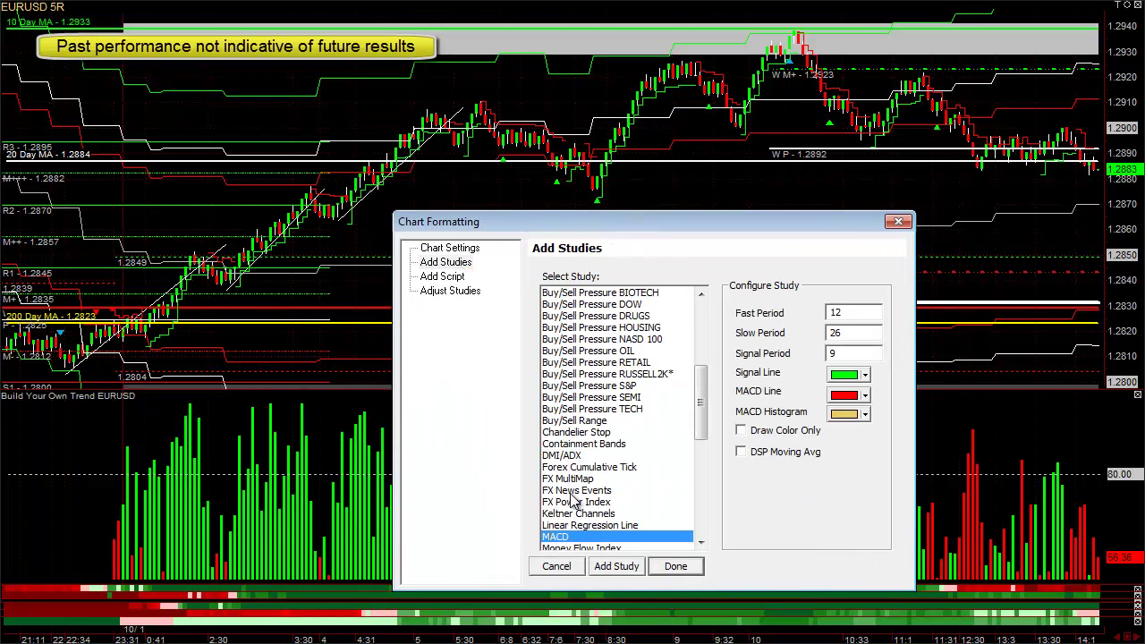
pyautogui.write('5')
pyautogui.press('Tab')
pyautogui.write('2')
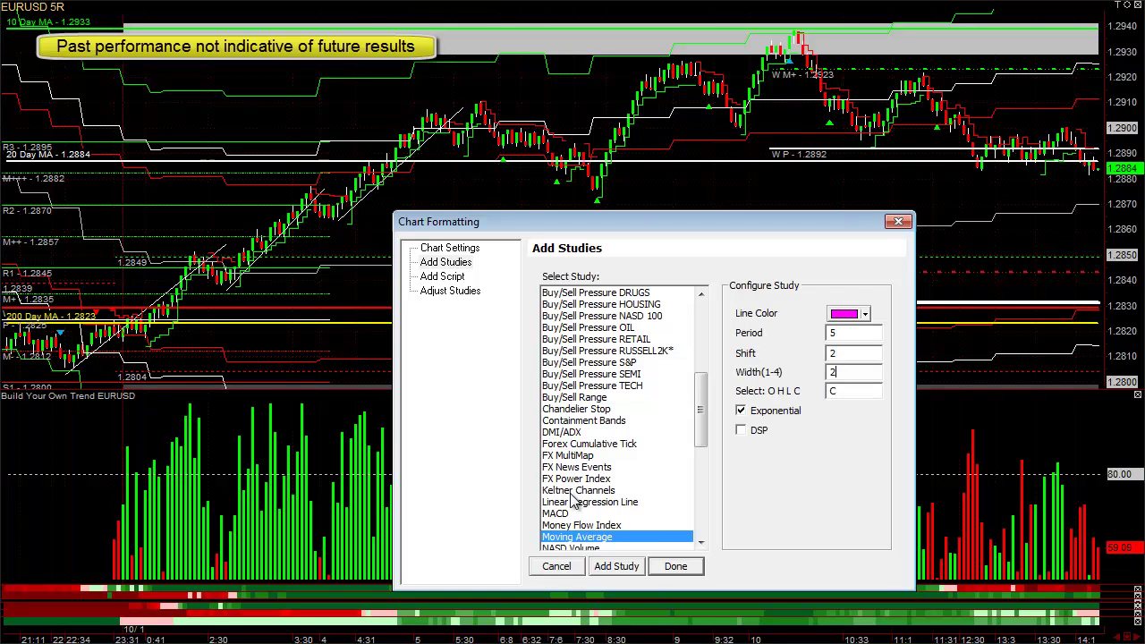
# Step: Switch the moving average from Exponential to DSP, colour its line white and add it to the EURUSD chart
pyautogui.click(740, 411)
pyautogui.click(742, 430)
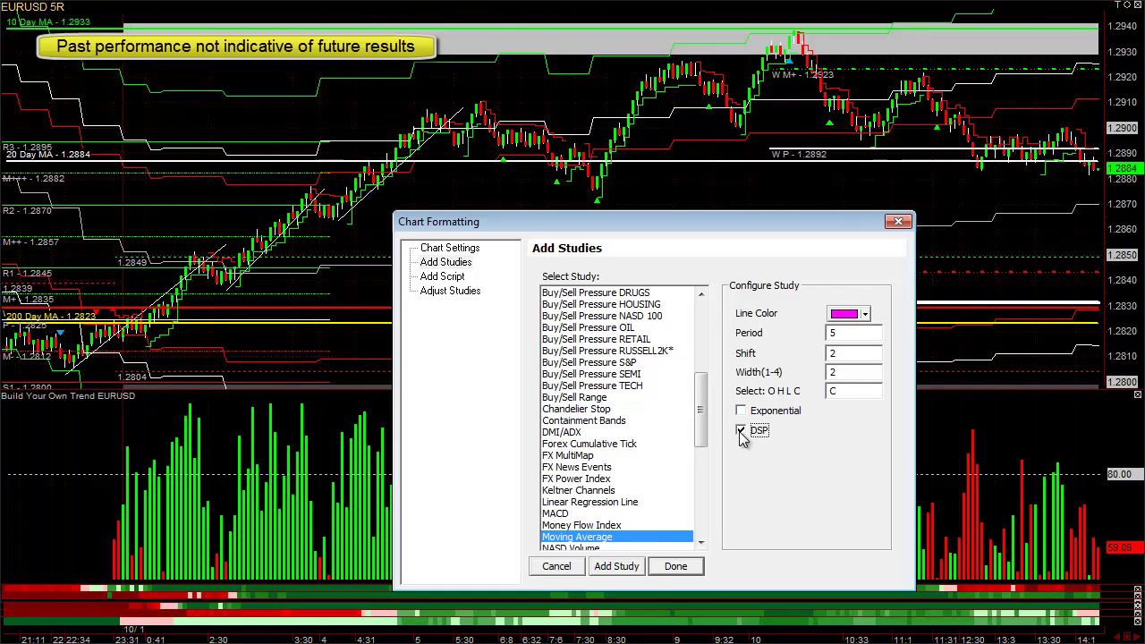
pyautogui.click(841, 315)
pyautogui.click(948, 423)
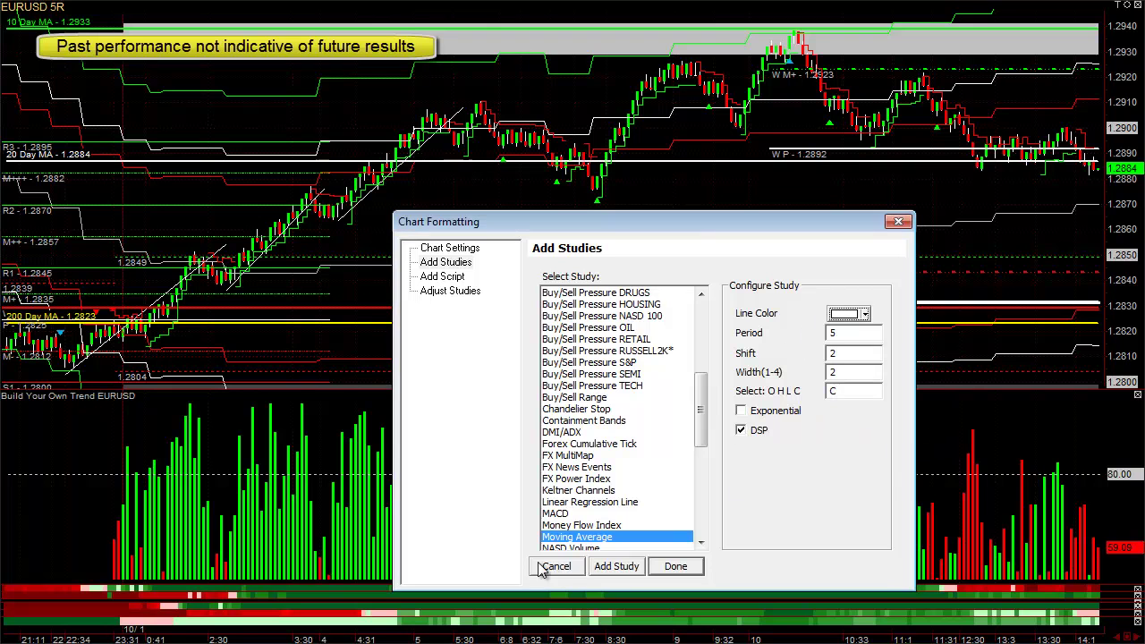
pyautogui.click(624, 567)
pyautogui.click(576, 571)
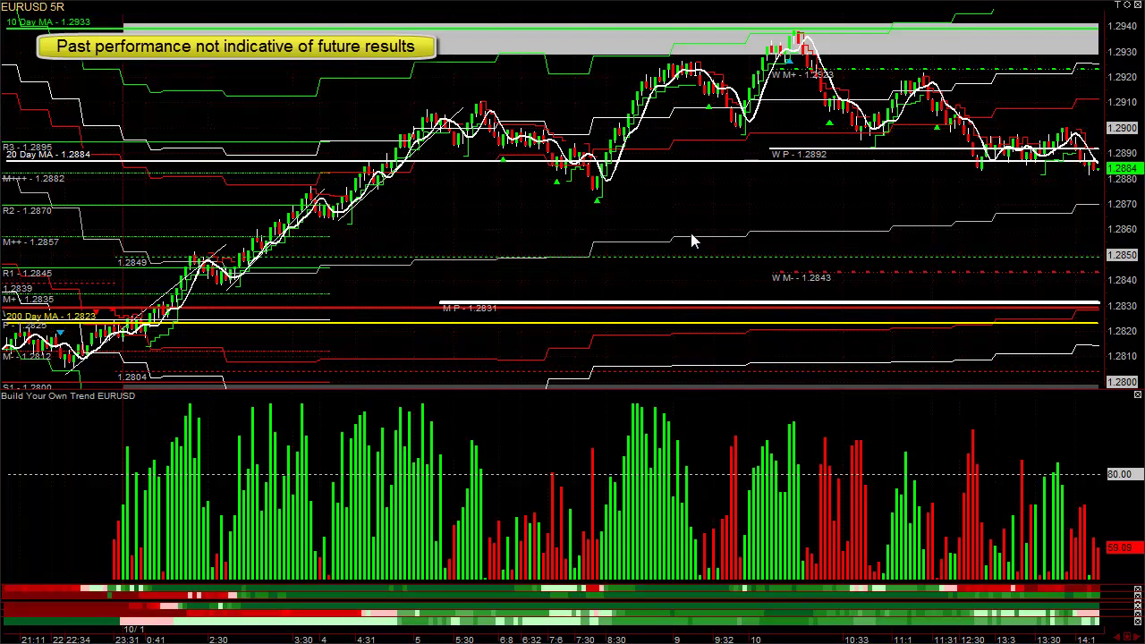
# Step: Mark the EURUSD pullback near 9:32 with a horizontal line at about 1.2905, and the consolidation near 4:00 with lines at about 1.2864 and 1.2870
pyautogui.scroll(3, 692, 240)
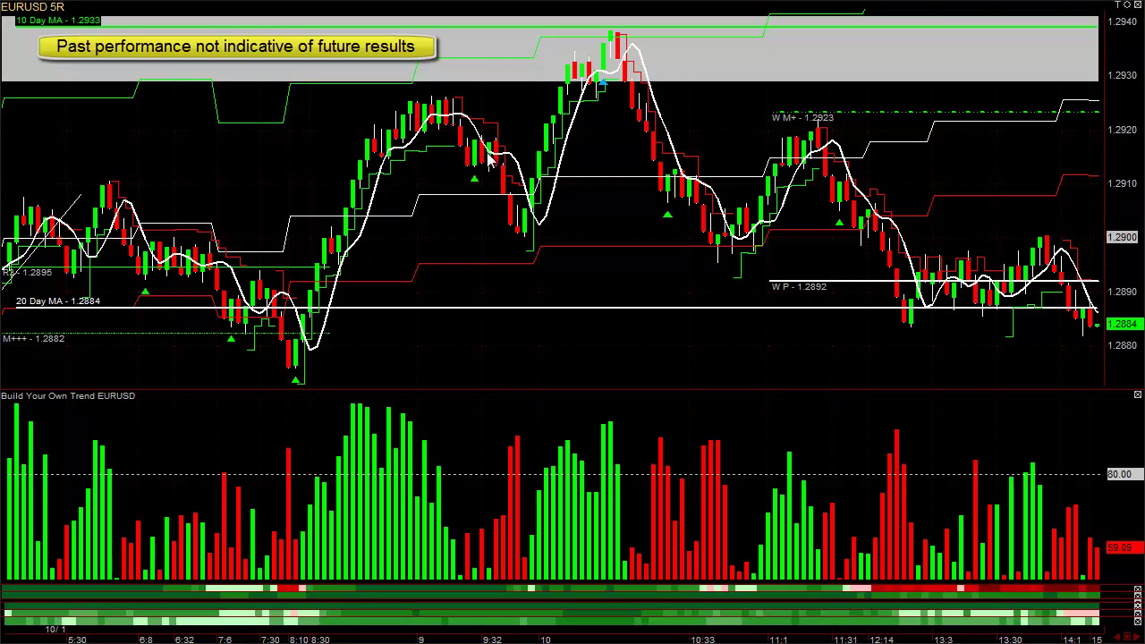
pyautogui.click(526, 231)
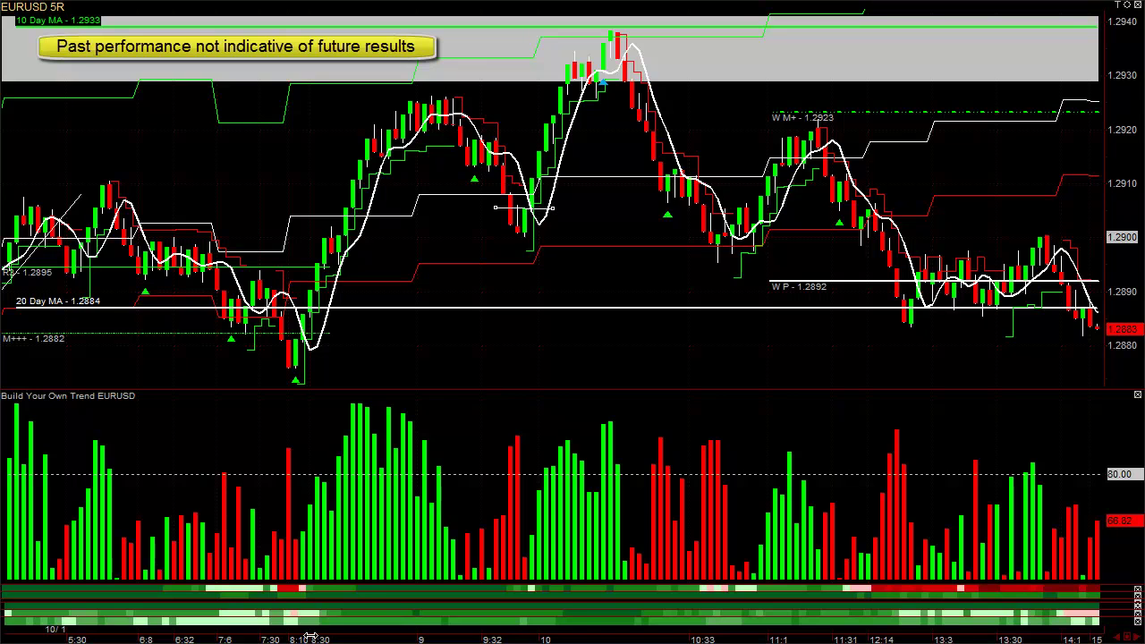
pyautogui.moveTo(320, 635); pyautogui.dragTo(536, 635)
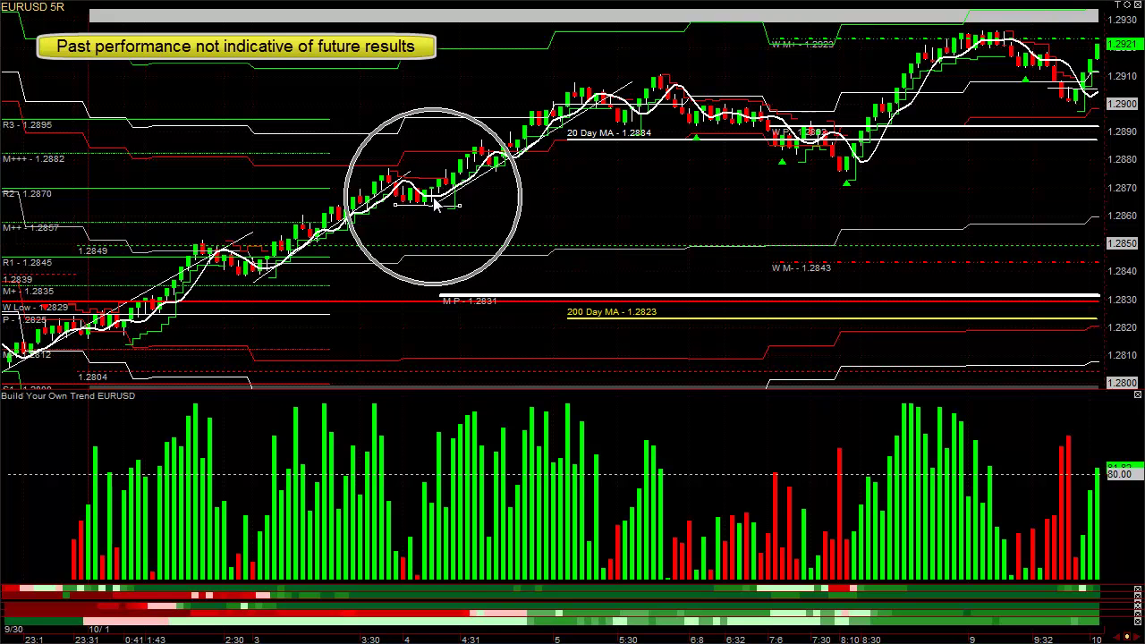
pyautogui.scroll(3, 434, 204)
pyautogui.scroll(3, 434, 204)
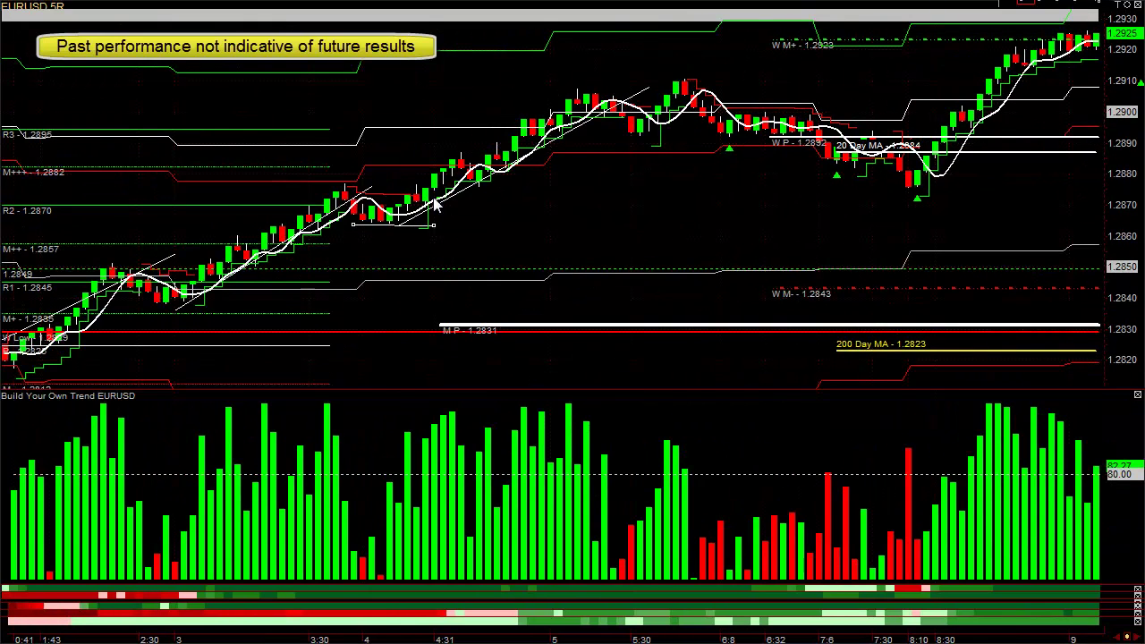
pyautogui.moveTo(301, 206)
pyautogui.mouseDown()
pyautogui.moveTo(391, 221)
pyautogui.moveTo(468, 207)
pyautogui.mouseUp()
# Step: Delete all lines from the EURUSD chart with the bars from before 10/1 in view
pyautogui.middleClick(632, 219)
pyautogui.scroll(-3, 632, 215)
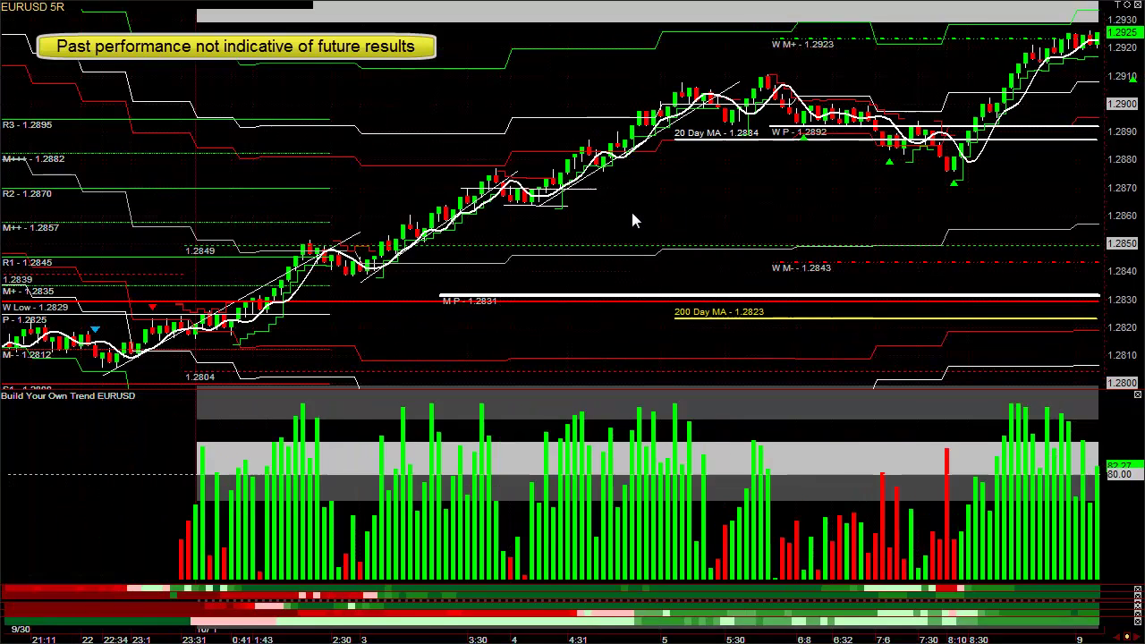
pyautogui.rightClick(420, 186)
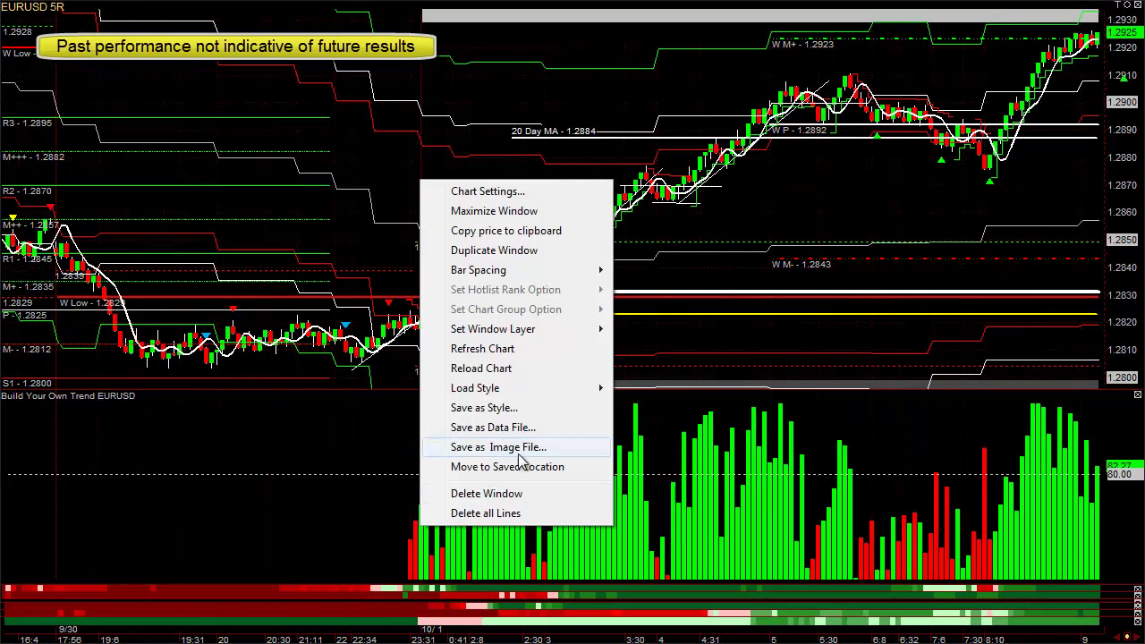
pyautogui.click(474, 512)
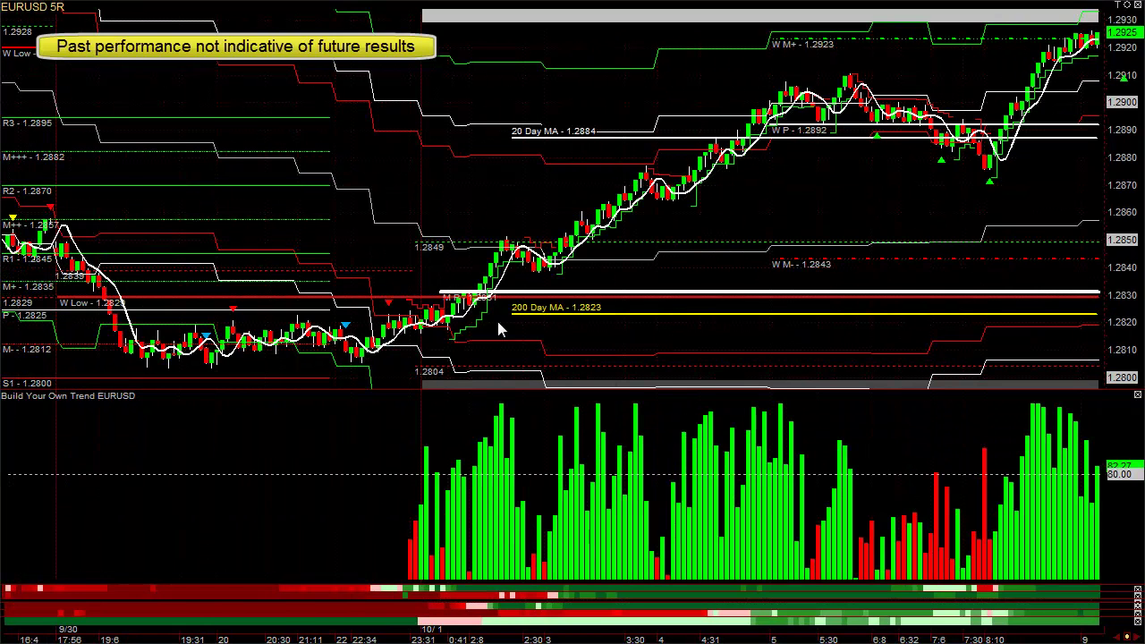
# Step: Draw a Fibonacci retracement on EURUSD from the low near 1.2808 to the 1.2851 high
pyautogui.moveTo(356, 374)
pyautogui.mouseDown()
pyautogui.moveTo(421, 309)
pyautogui.moveTo(550, 259)
pyautogui.moveTo(510, 237)
pyautogui.mouseUp()
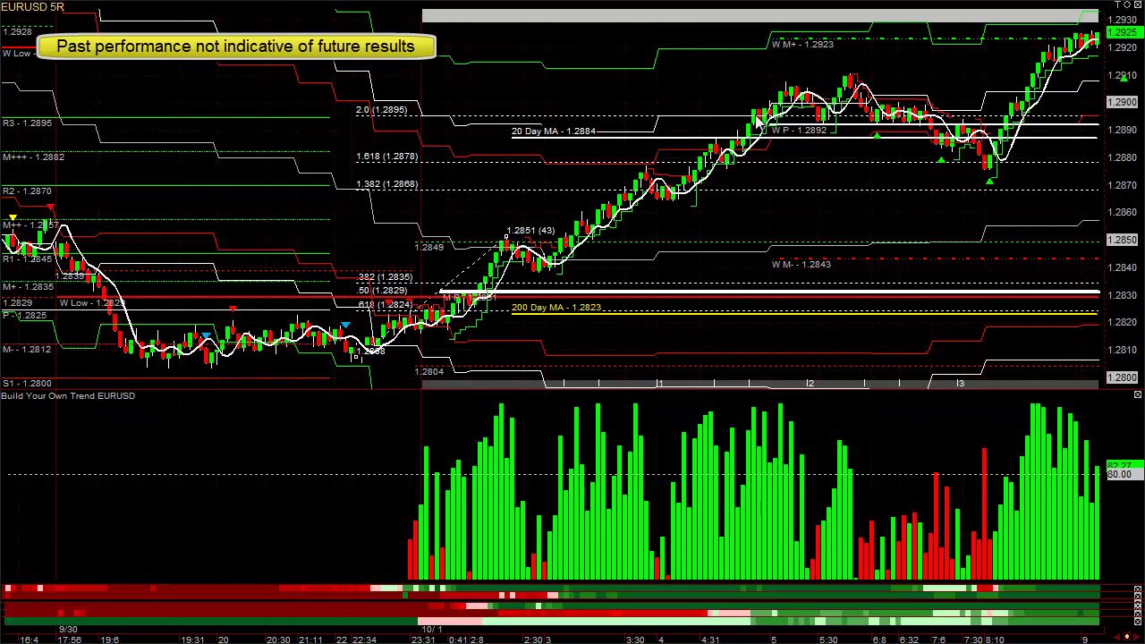
# Step: Delete all lines from the EURUSD chart and draw a Fibonacci retracement from the pullback low near 1.2839 to the 1.2877 high
pyautogui.rightClick(759, 186)
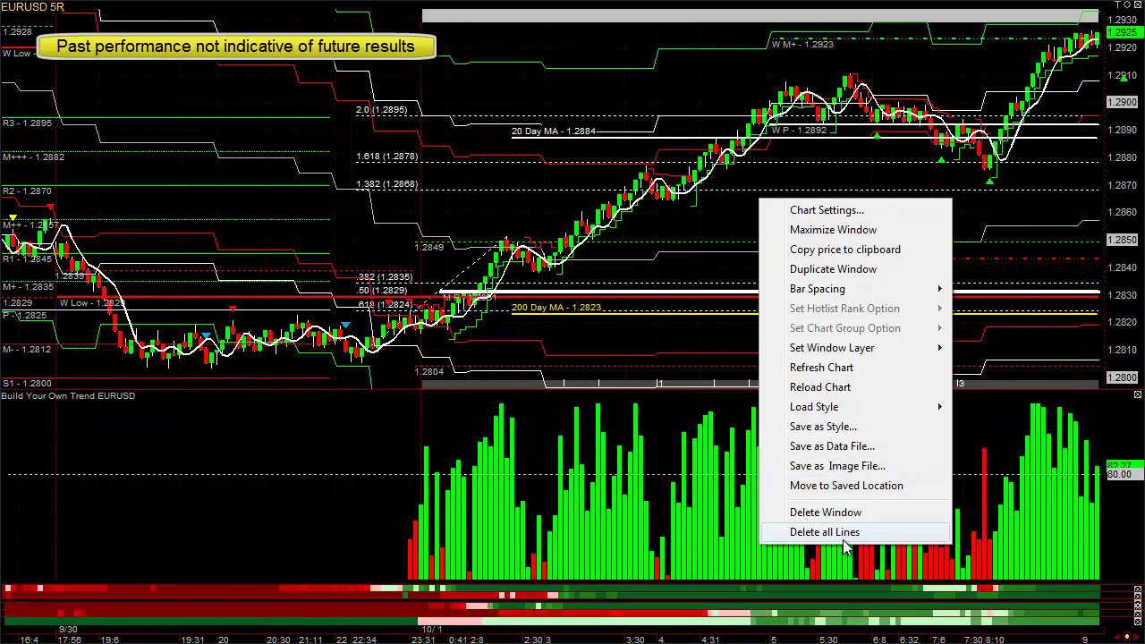
pyautogui.click(783, 531)
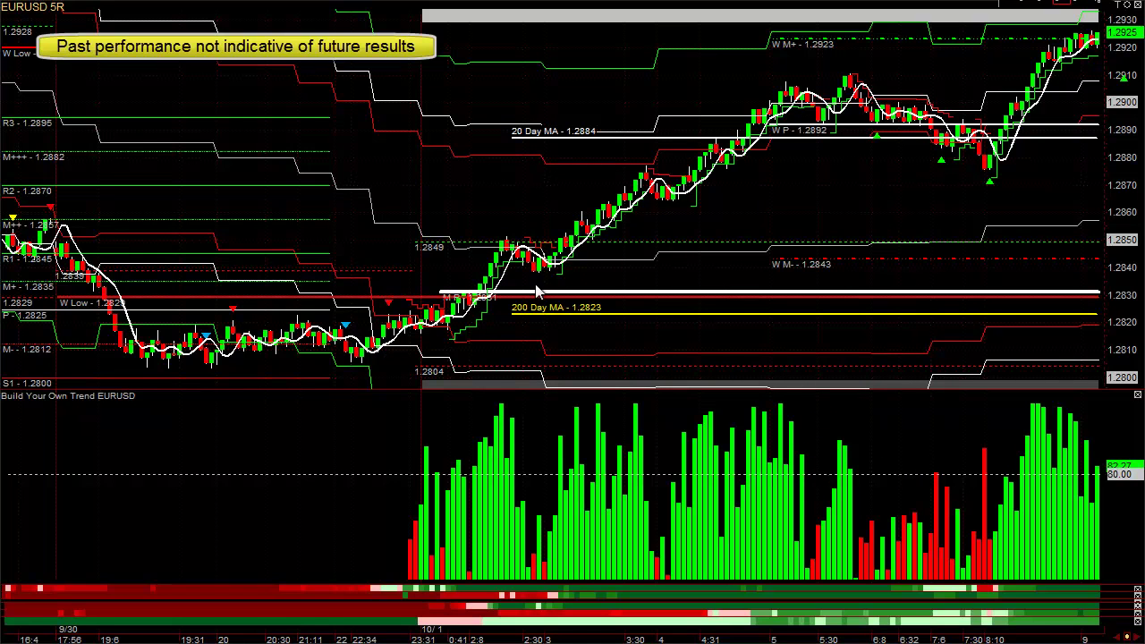
pyautogui.moveTo(533, 279); pyautogui.dragTo(647, 166)
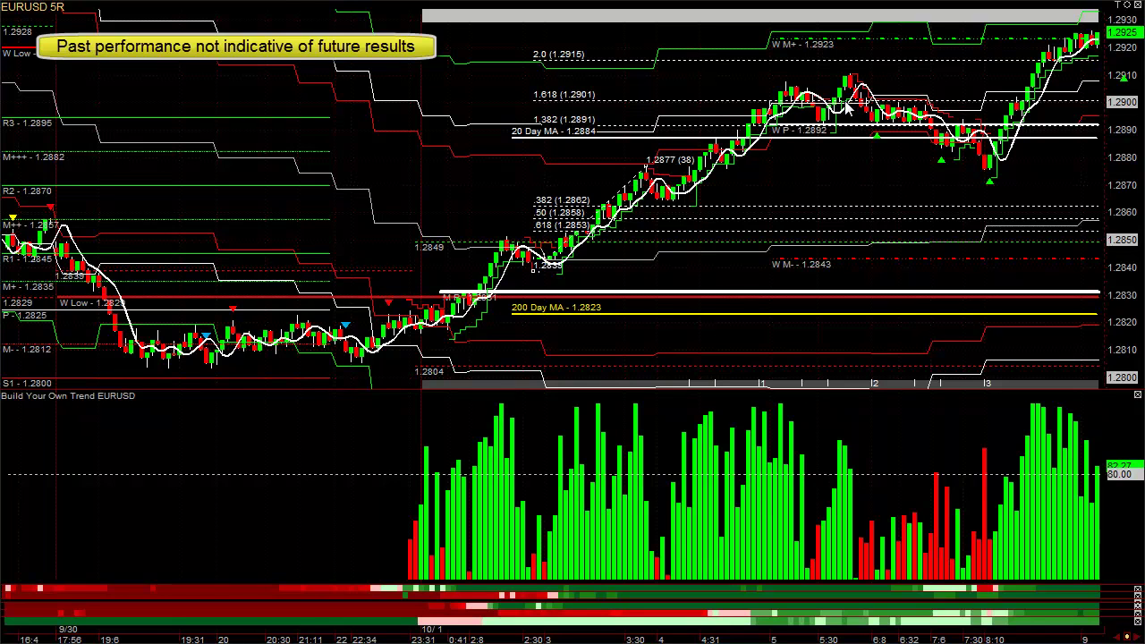
# Step: Clear the chart lines and draw two Fibonacci retracements to the 1.2911 high, one from the 1.2806 low and one from the 1.2865 low
pyautogui.rightClick(844, 153)
pyautogui.click(937, 492)
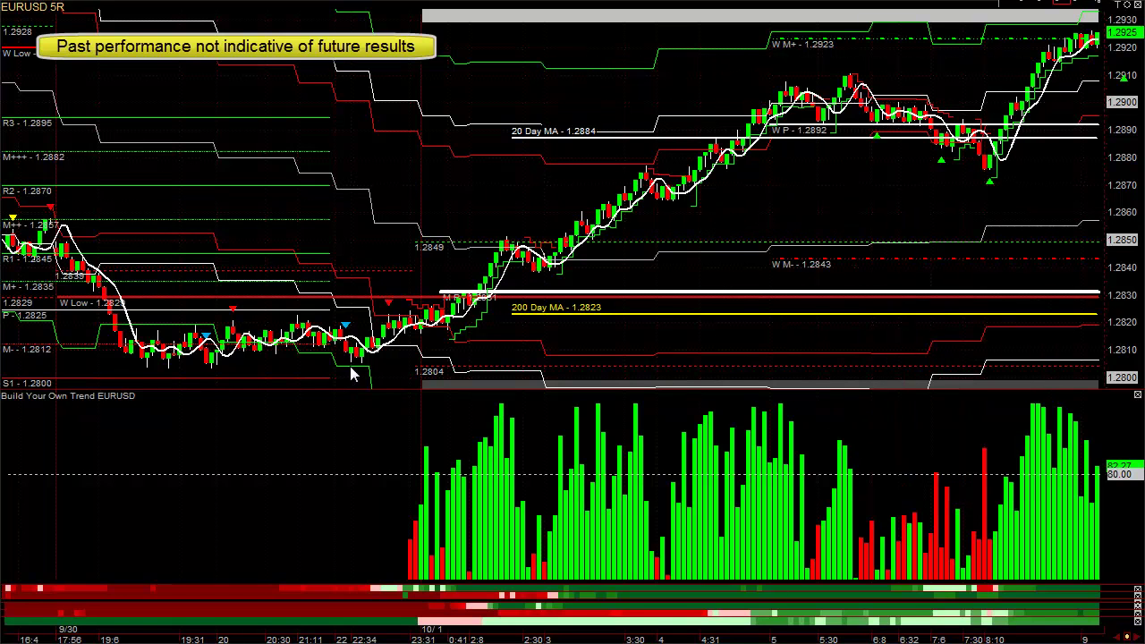
pyautogui.moveTo(362, 374); pyautogui.dragTo(850, 73)
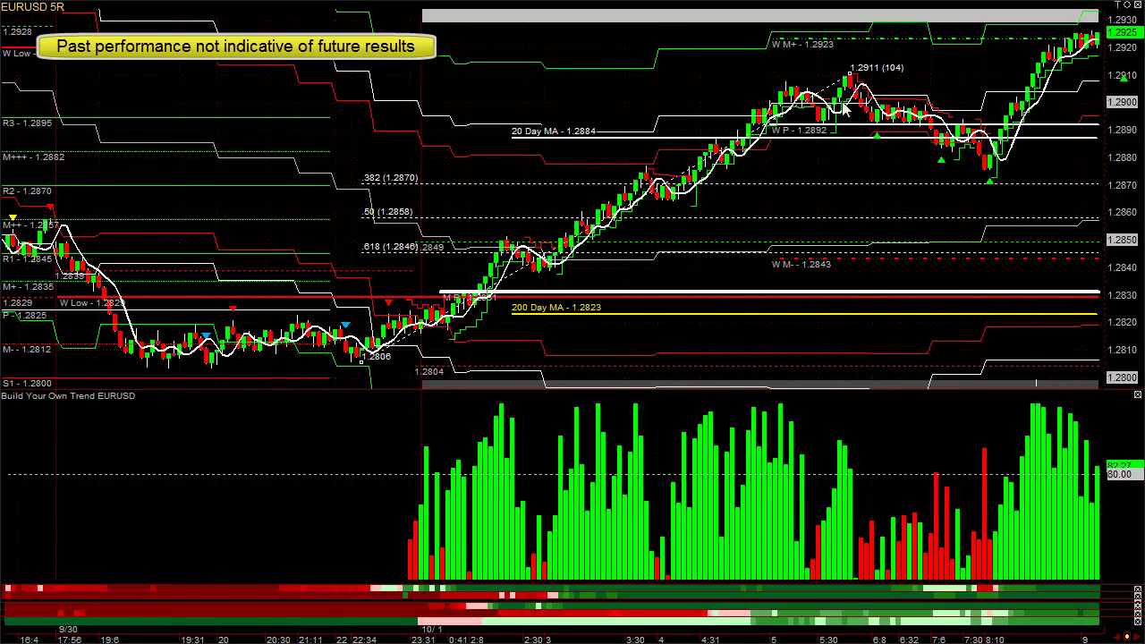
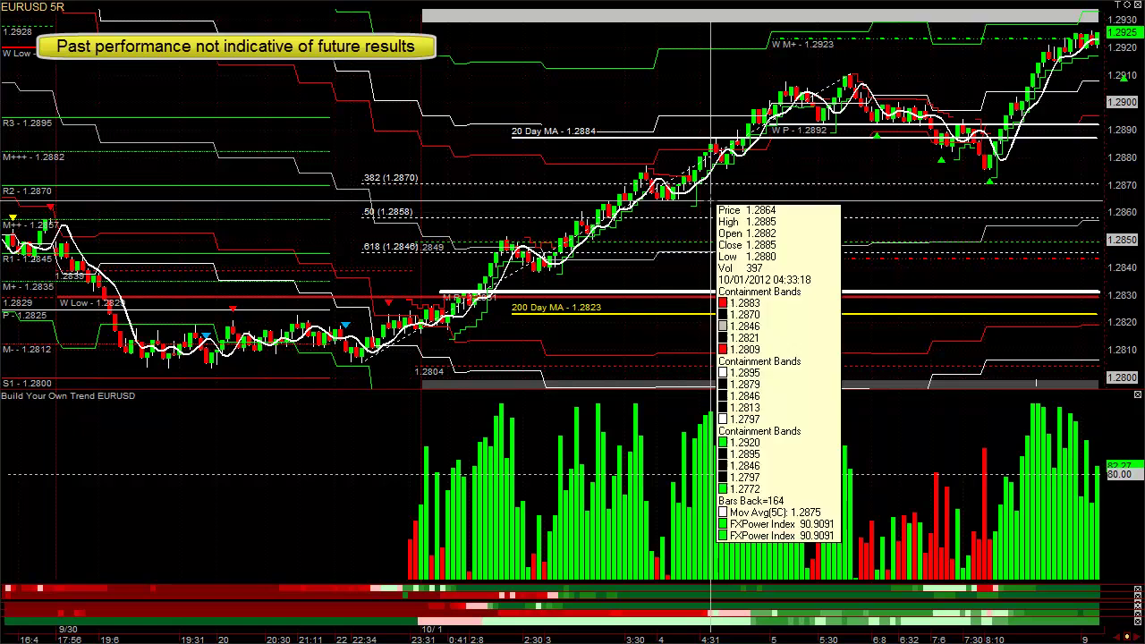
pyautogui.moveTo(667, 197)
pyautogui.mouseDown()
pyautogui.moveTo(707, 134)
pyautogui.moveTo(854, 82)
pyautogui.mouseUp()
pyautogui.rightClick(850, 81)
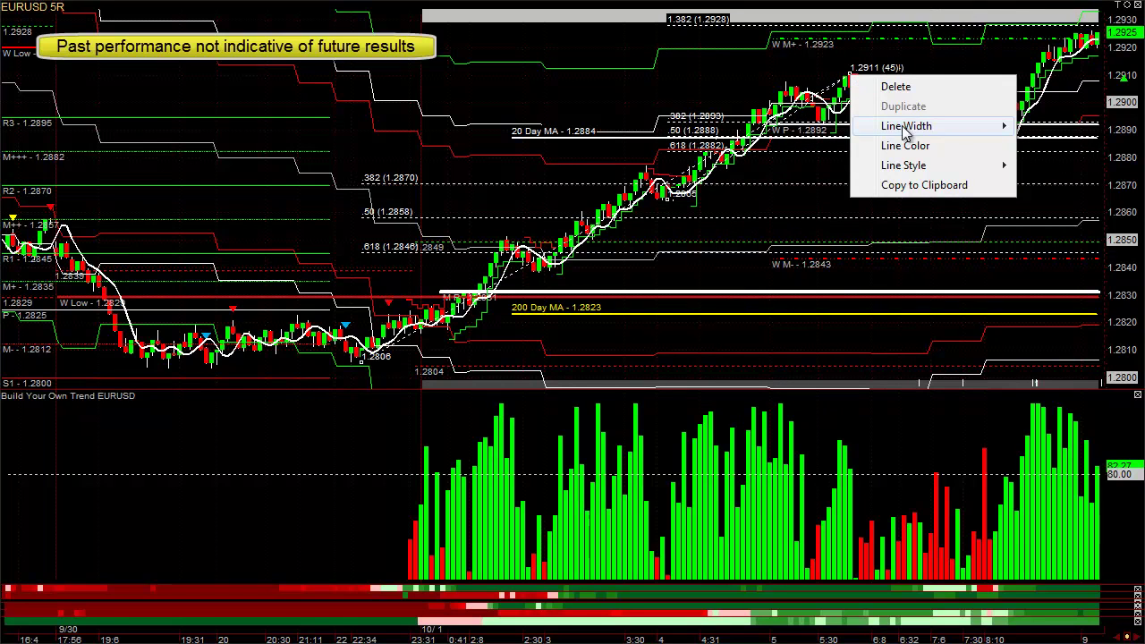
pyautogui.moveTo(906, 126)
pyautogui.click(1043, 164)
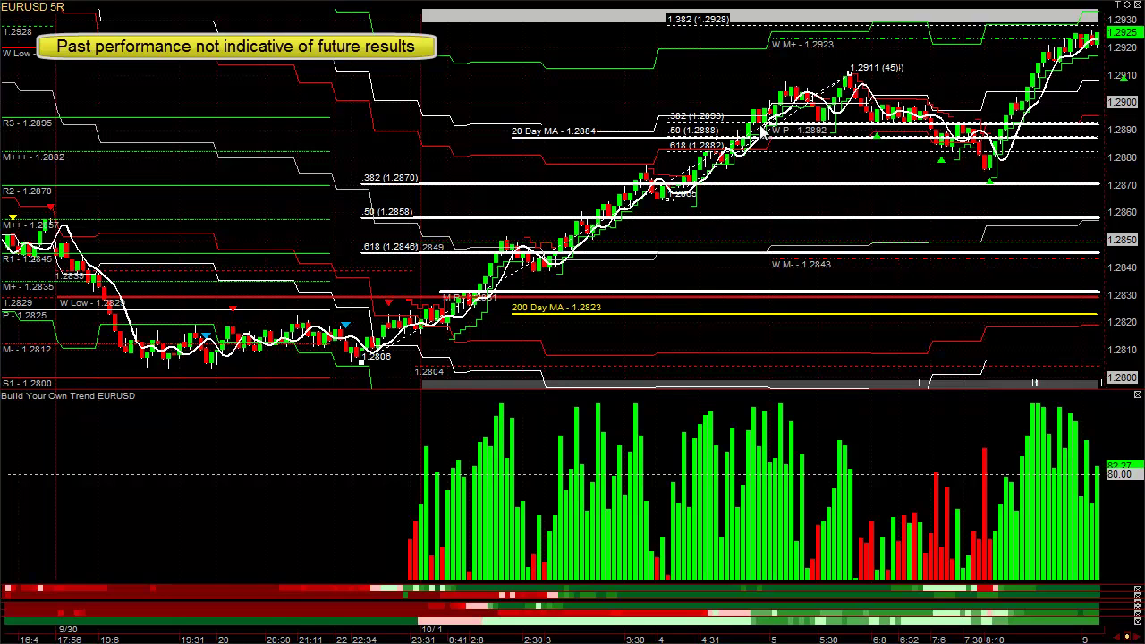
pyautogui.rightClick(831, 81)
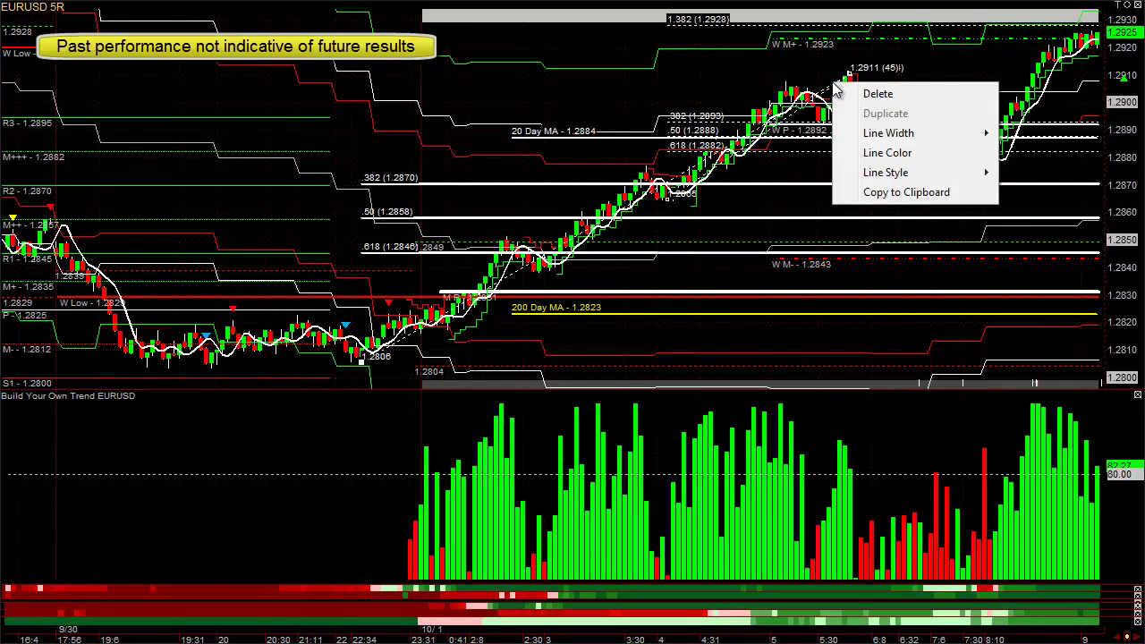
pyautogui.moveTo(974, 134)
pyautogui.click(1013, 134)
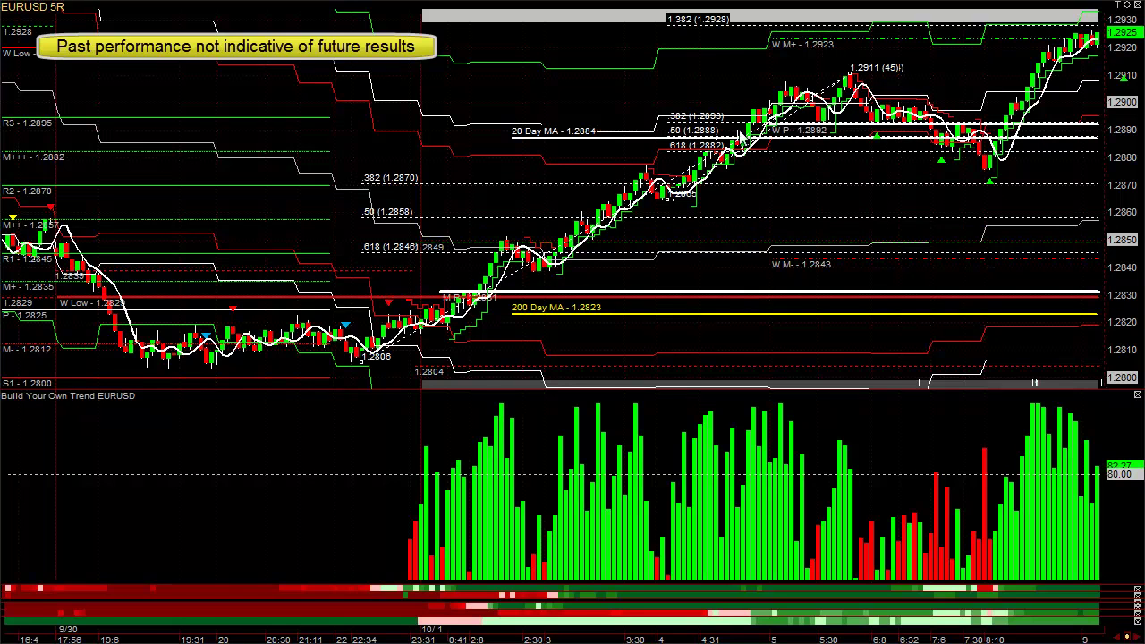
# Step: Thicken the lines of the shorter Fibonacci retracement, the one running from 1.2865 to 1.2911
pyautogui.rightClick(670, 201)
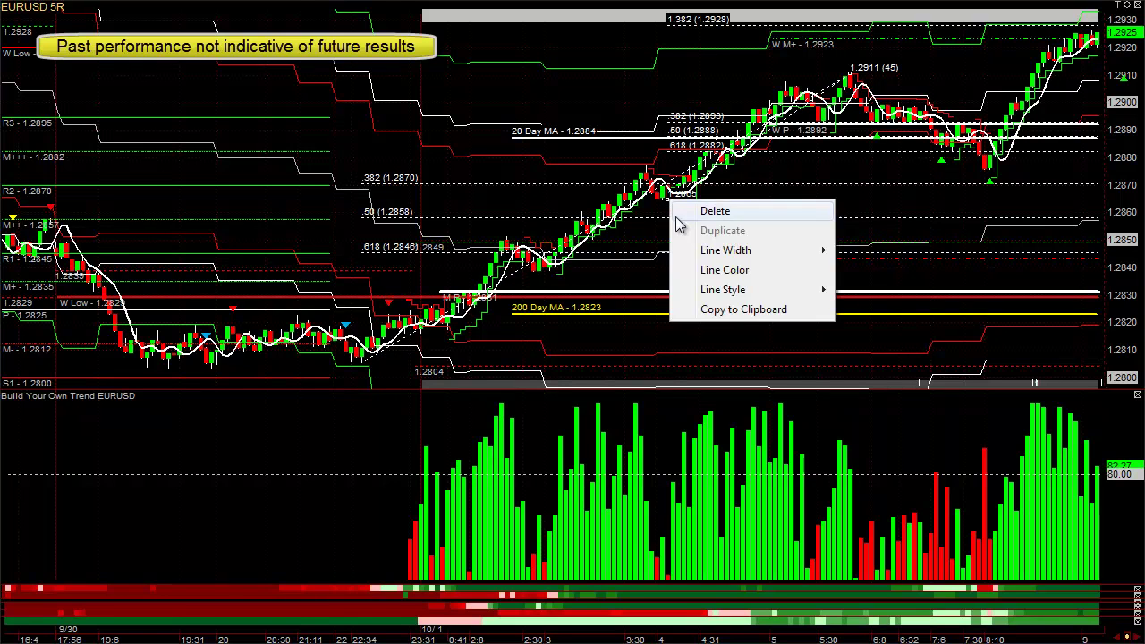
pyautogui.moveTo(792, 252)
pyautogui.click(857, 296)
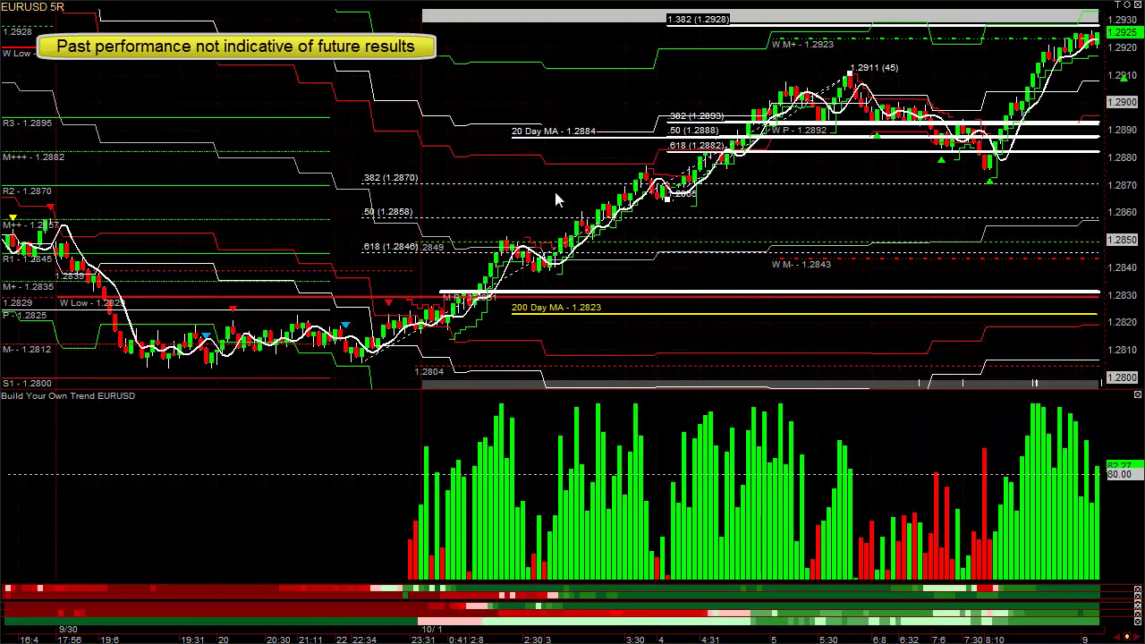
# Step: Examine the price data of the EURUSD bars around 8:30 and along the rally that follows
pyautogui.moveTo(977, 208); pyautogui.dragTo(1001, 184)
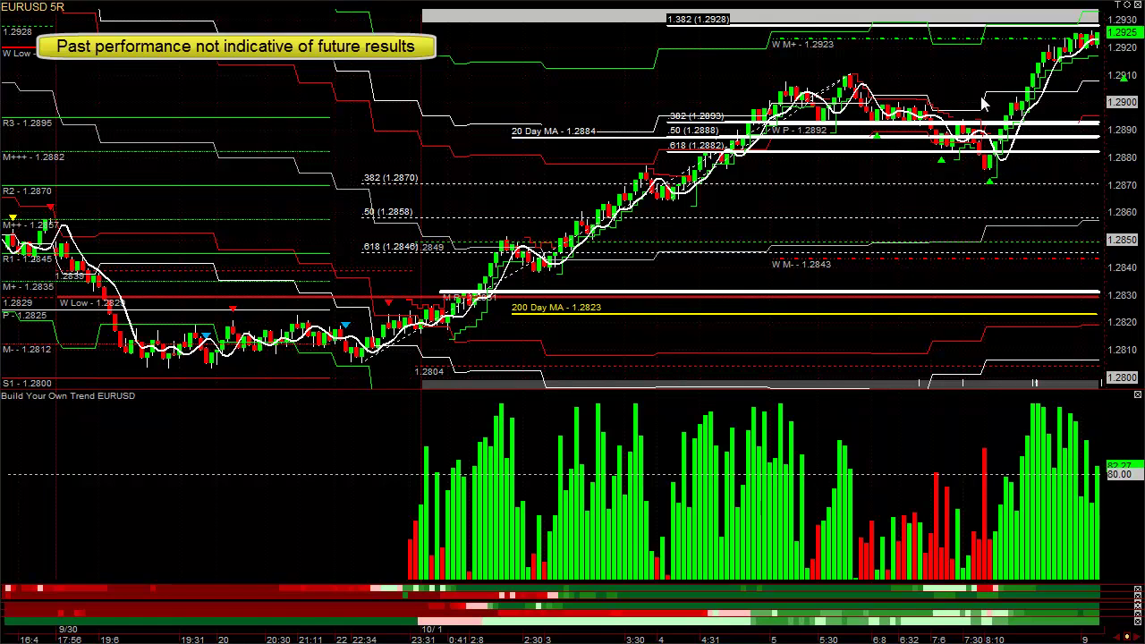
pyautogui.click(1055, 57)
pyautogui.moveTo(1055, 57); pyautogui.dragTo(1001, 154)
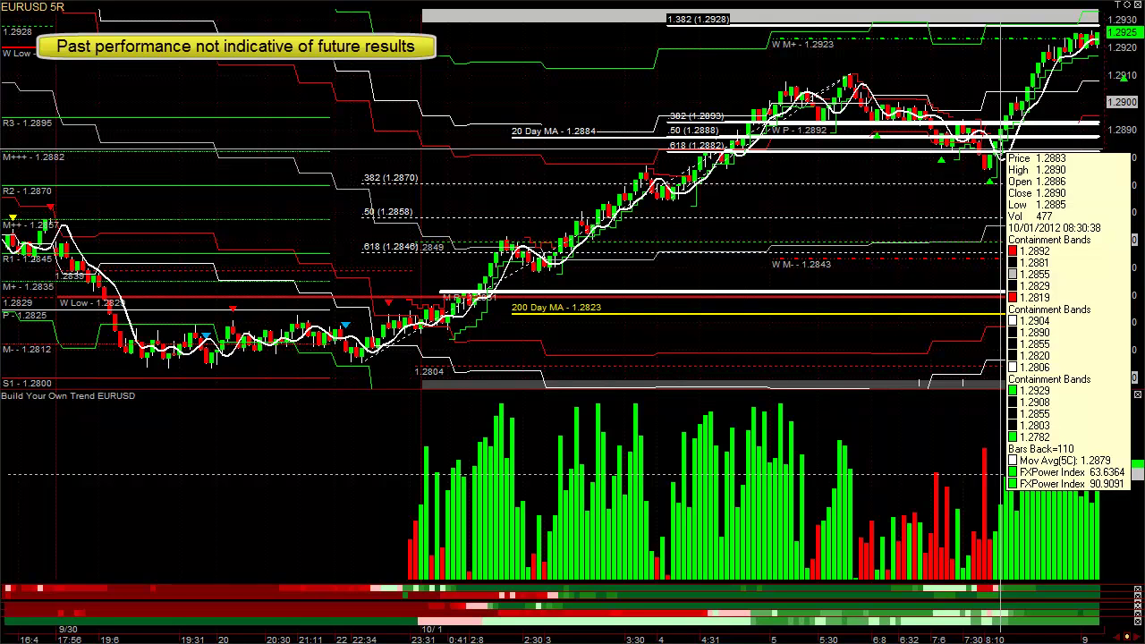
pyautogui.moveTo(1000, 154); pyautogui.dragTo(1045, 72)
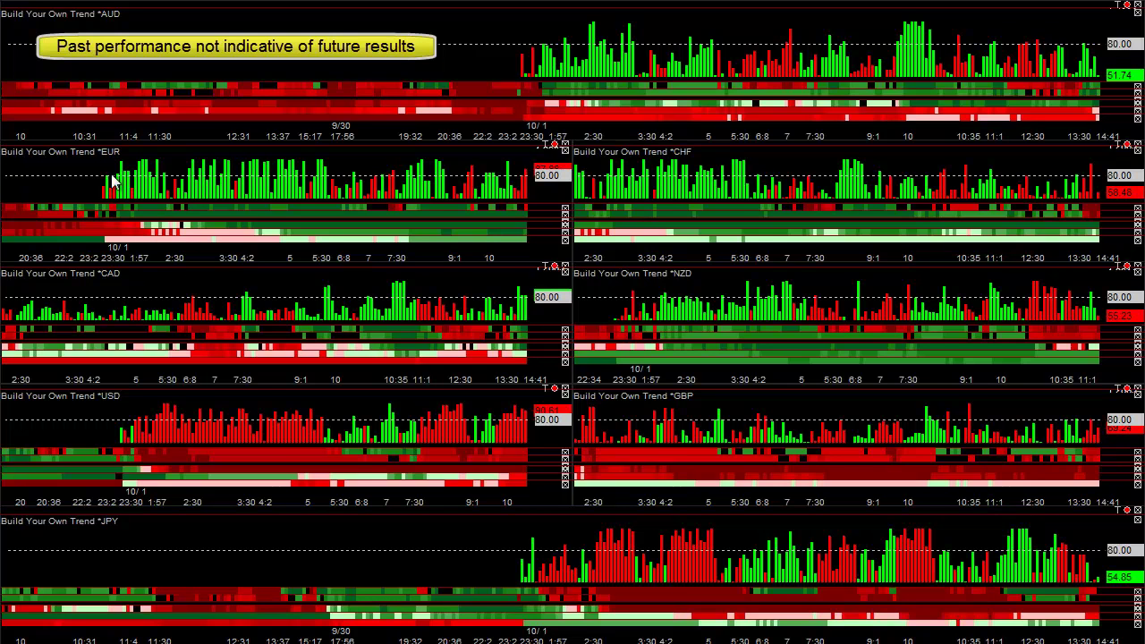
# Step: Review the FX Build-a-Trend Histogram study's configuration on the *EUR chart without changing it
pyautogui.rightClick(175, 172)
pyautogui.click(194, 183)
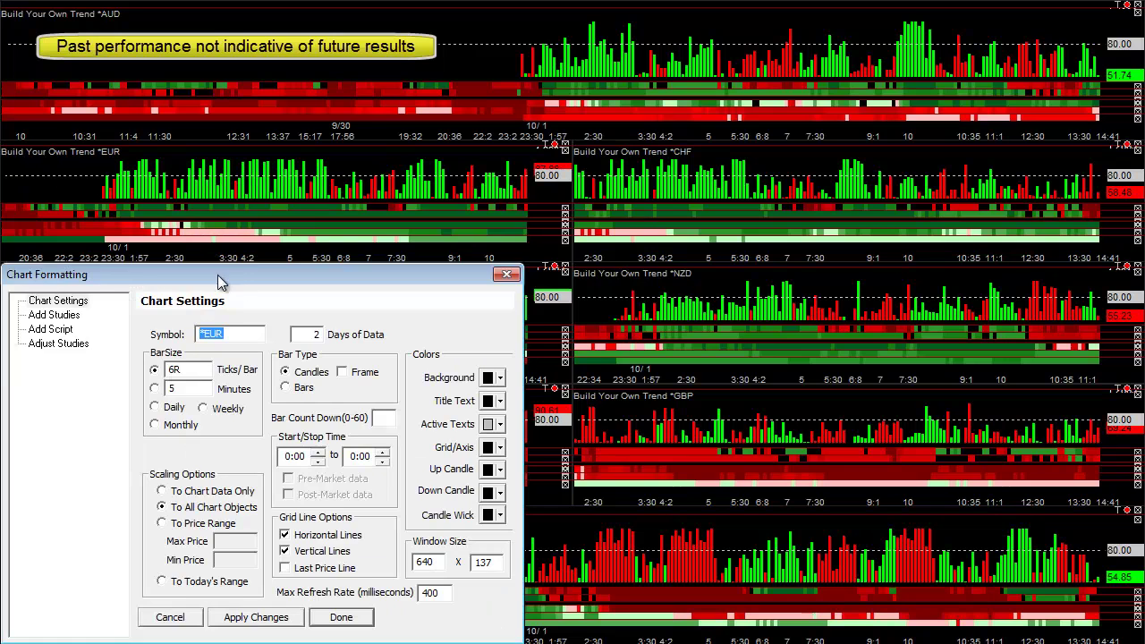
pyautogui.moveTo(219, 278); pyautogui.dragTo(329, 217)
pyautogui.click(174, 283)
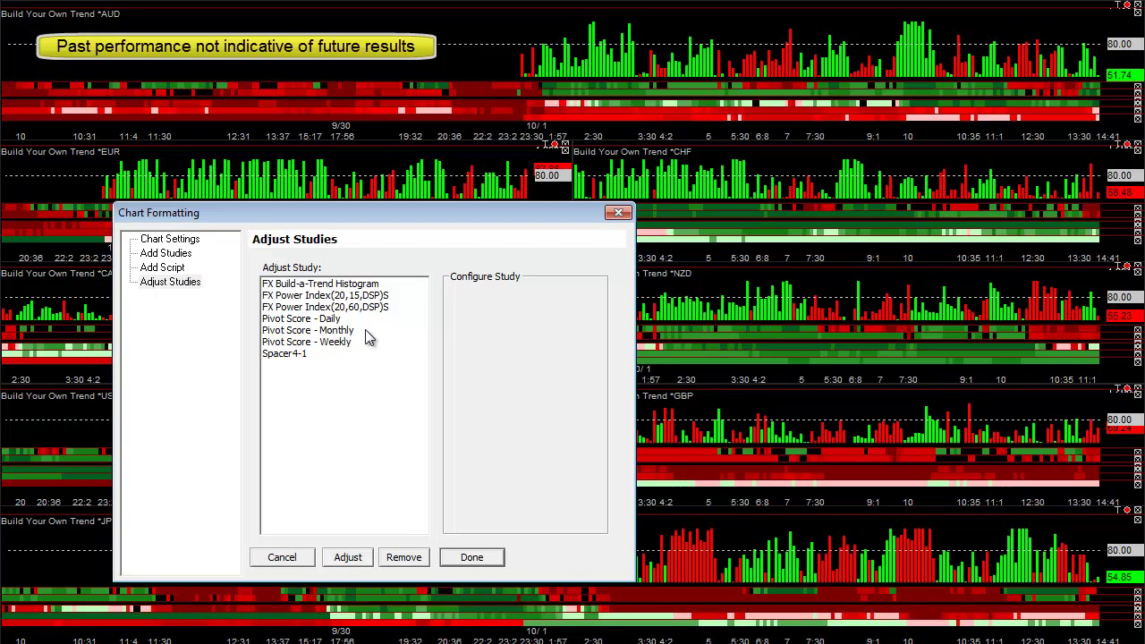
pyautogui.click(354, 284)
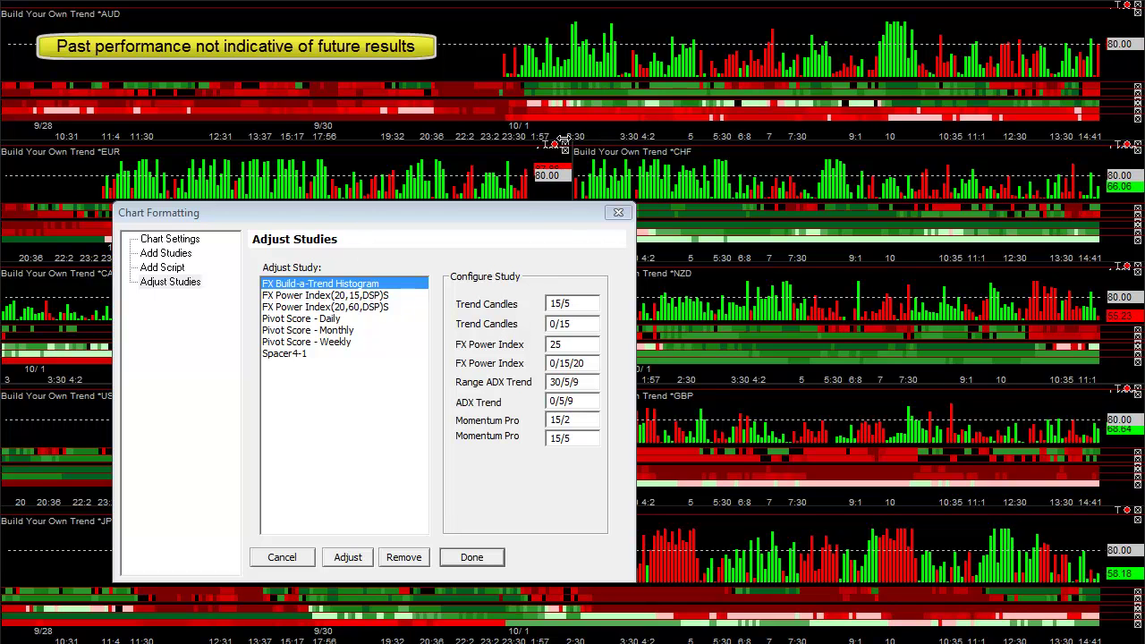
pyautogui.moveTo(524, 216); pyautogui.dragTo(485, 131)
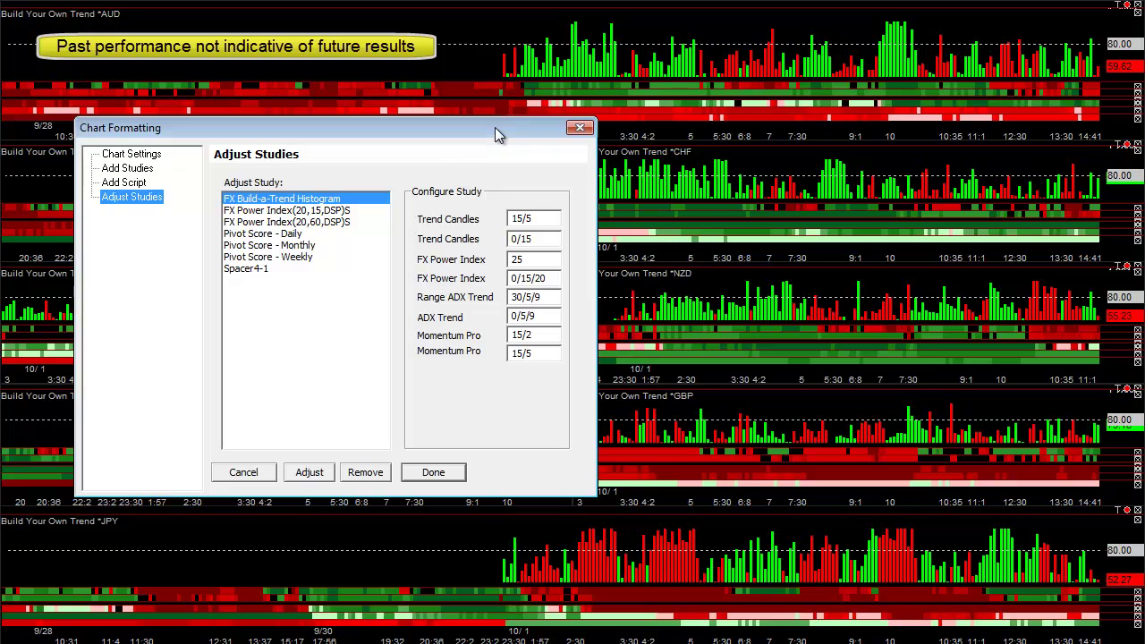
pyautogui.press('Escape')
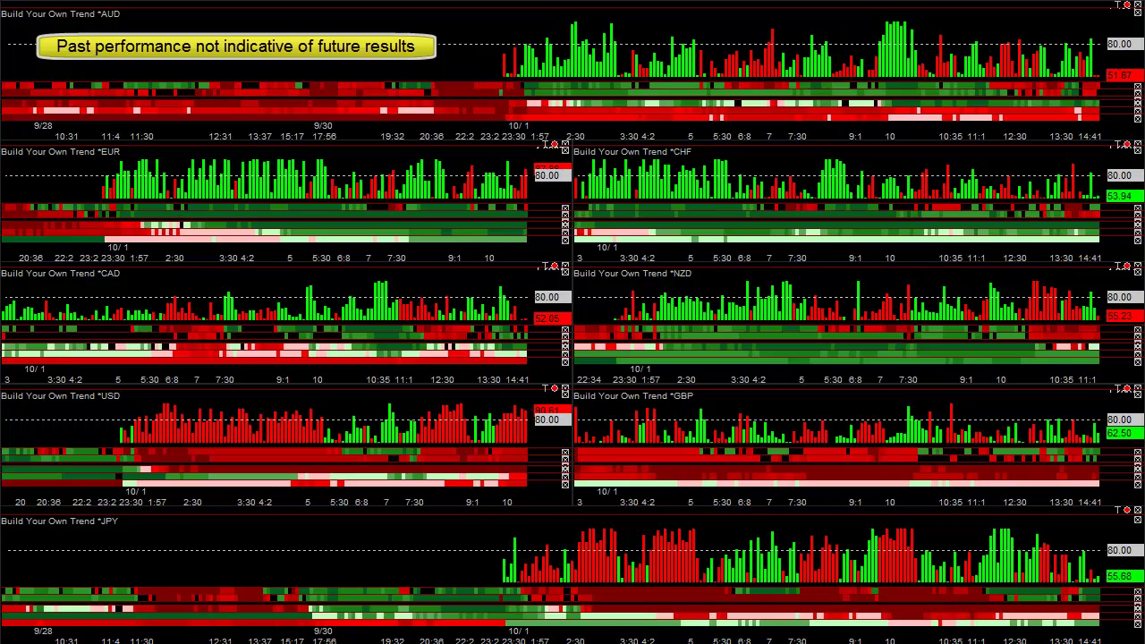
# Step: Bring up a EURGBP price chart in front of the currency histograms
pyautogui.click(554, 267)
pyautogui.moveTo(554, 268); pyautogui.dragTo(553, 154)
pyautogui.write('EURUSD')
pyautogui.press('Return')
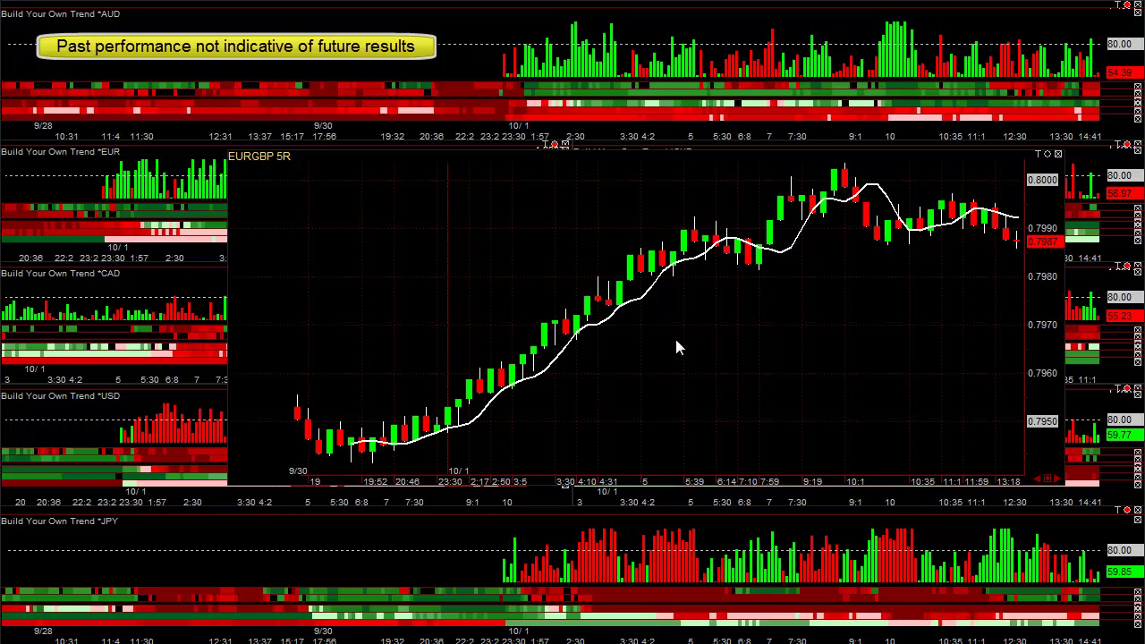
# Step: Change the EURGBP chart's bar size to 4R and finally to 3R
pyautogui.press('4')
pyautogui.press('Return')
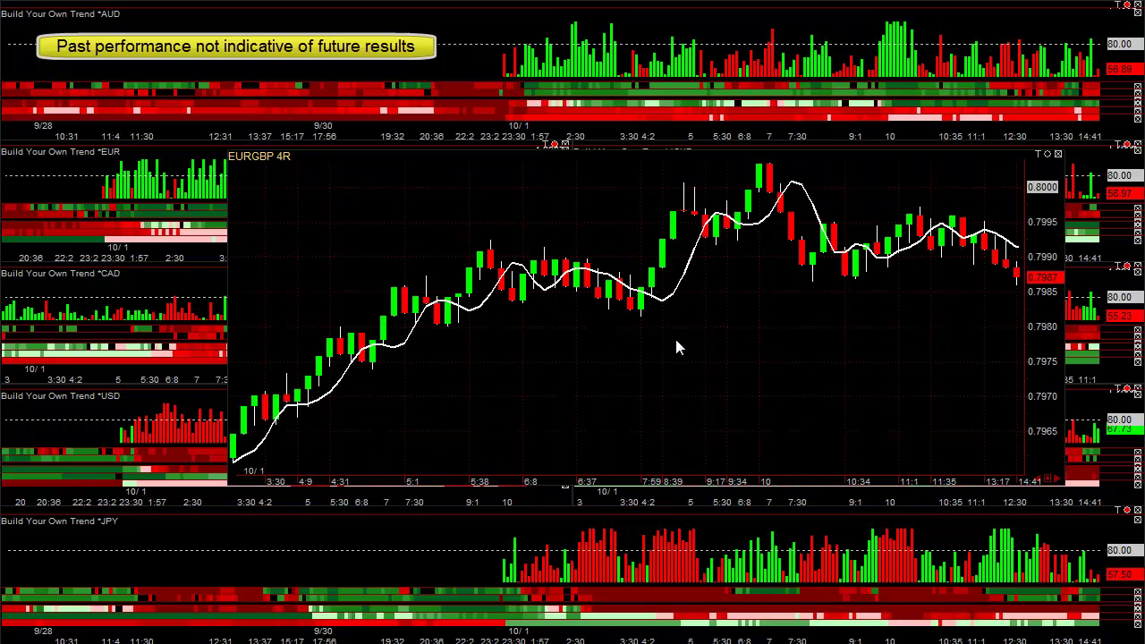
pyautogui.scroll(-6, 676, 347)
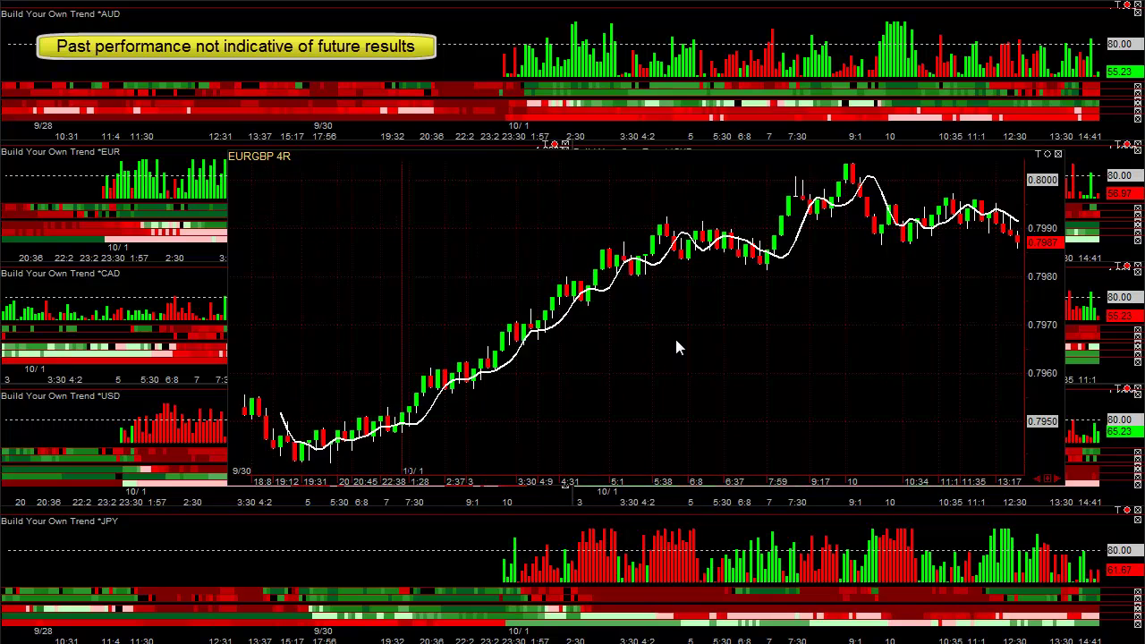
pyautogui.scroll(-2, 677, 342)
pyautogui.write('3R')
pyautogui.press('Return')
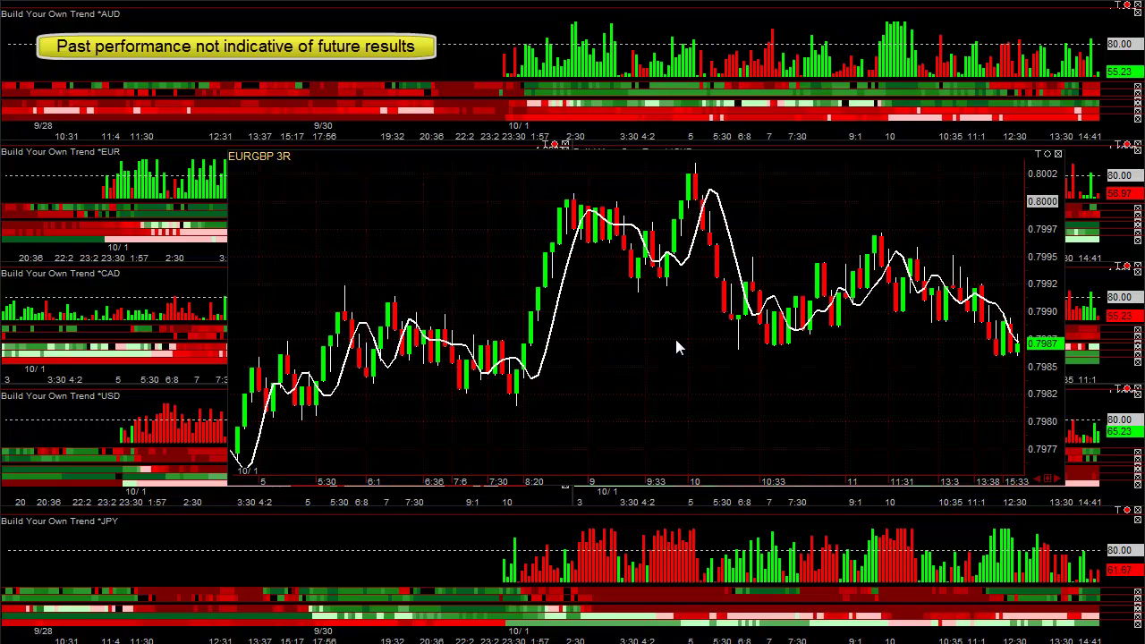
# Step: View the earlier EURGBP bars from the start of 10/1 to just after 8:20, and return to the currency histograms
pyautogui.moveTo(591, 479); pyautogui.dragTo(962, 454)
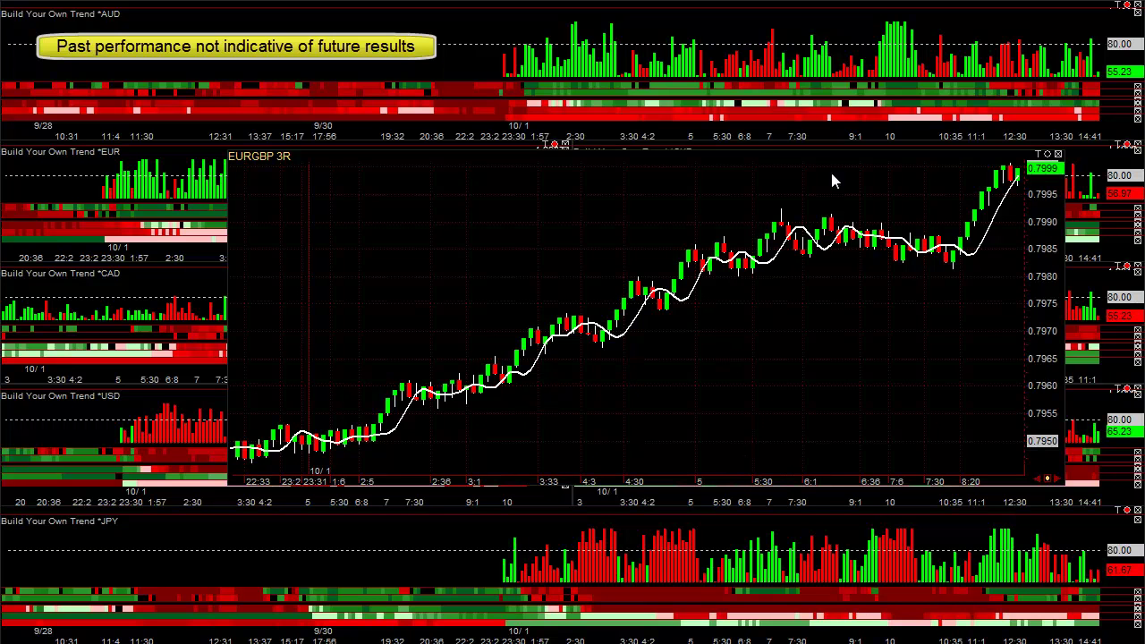
pyautogui.click(915, 152)
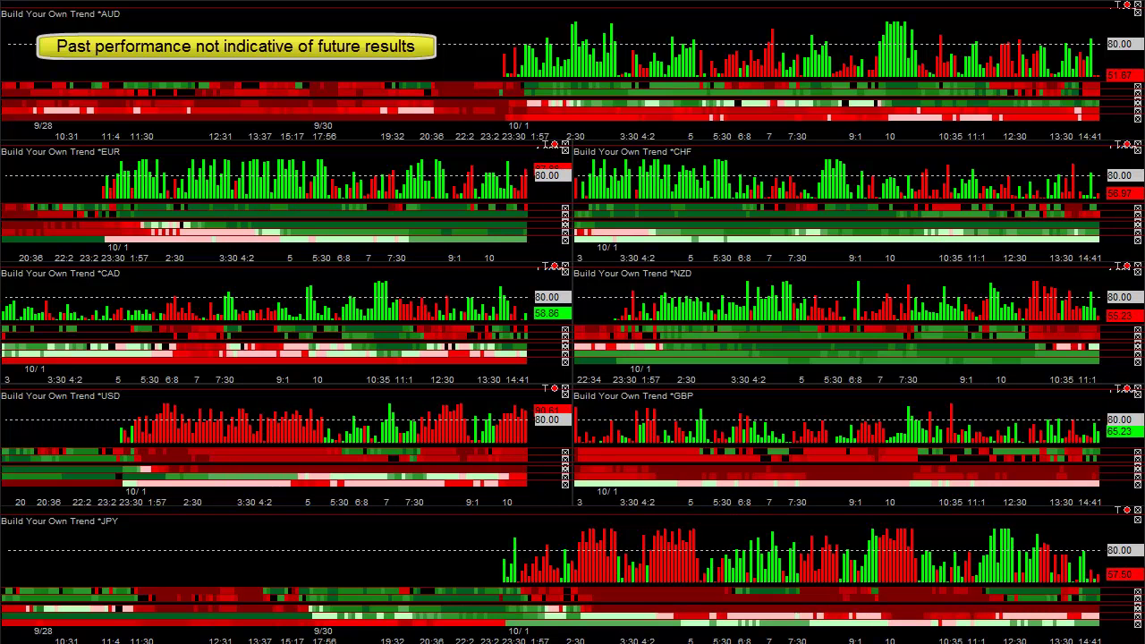